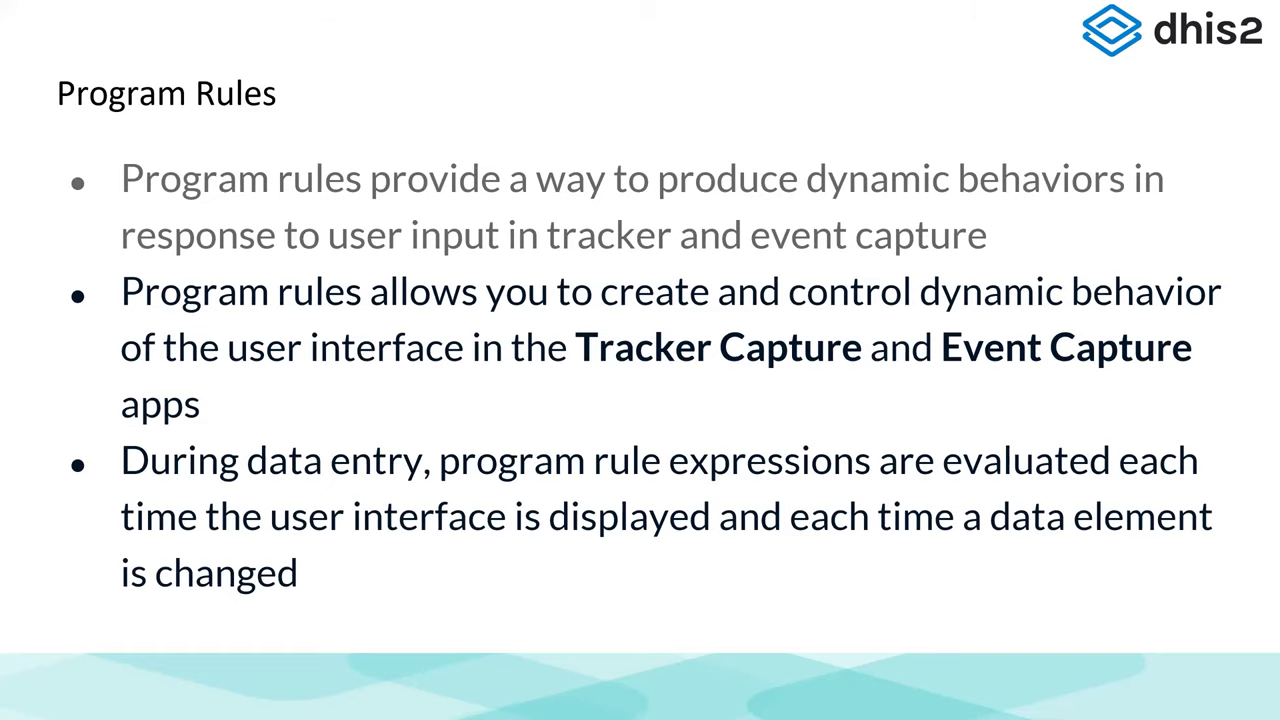
- Leave the Program Rules slideshow and bring up the DHIS2 MDA and DSA Database Admin dashboard
key(alt+Tab)
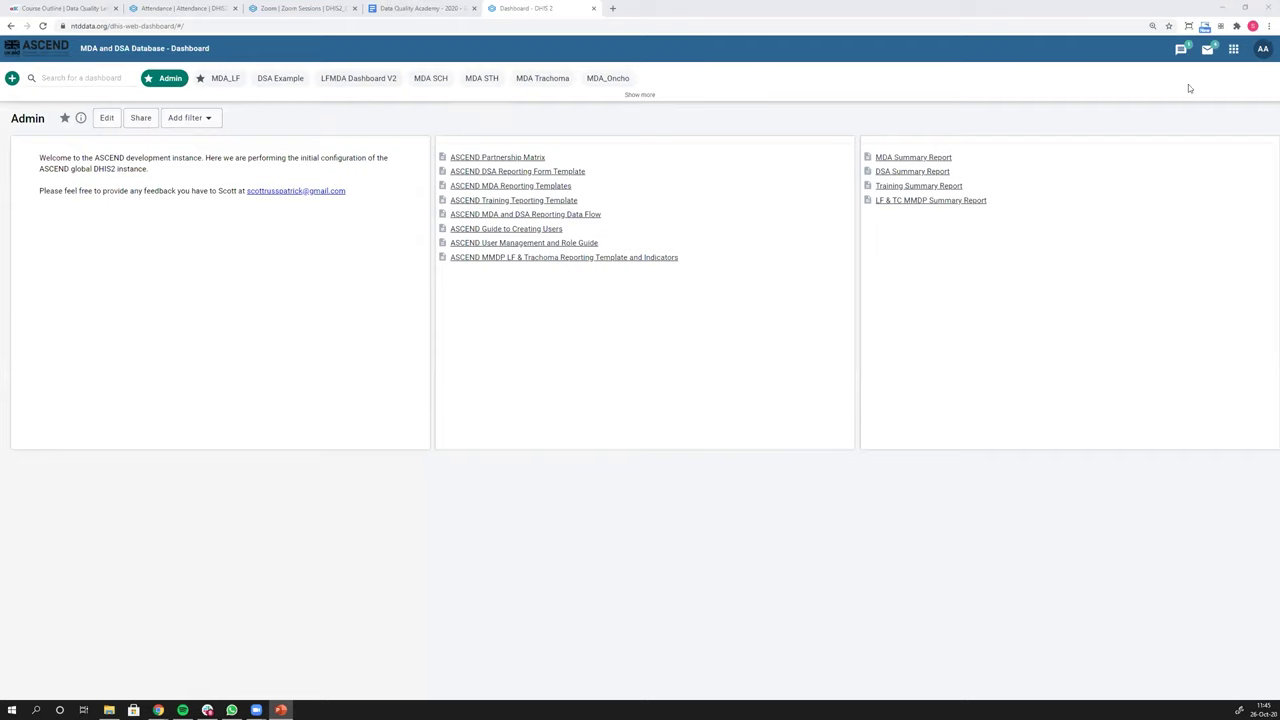
- Launch the Capture app from the DHIS2 apps grid and open Chrome's zoom menu
click(1233, 52)
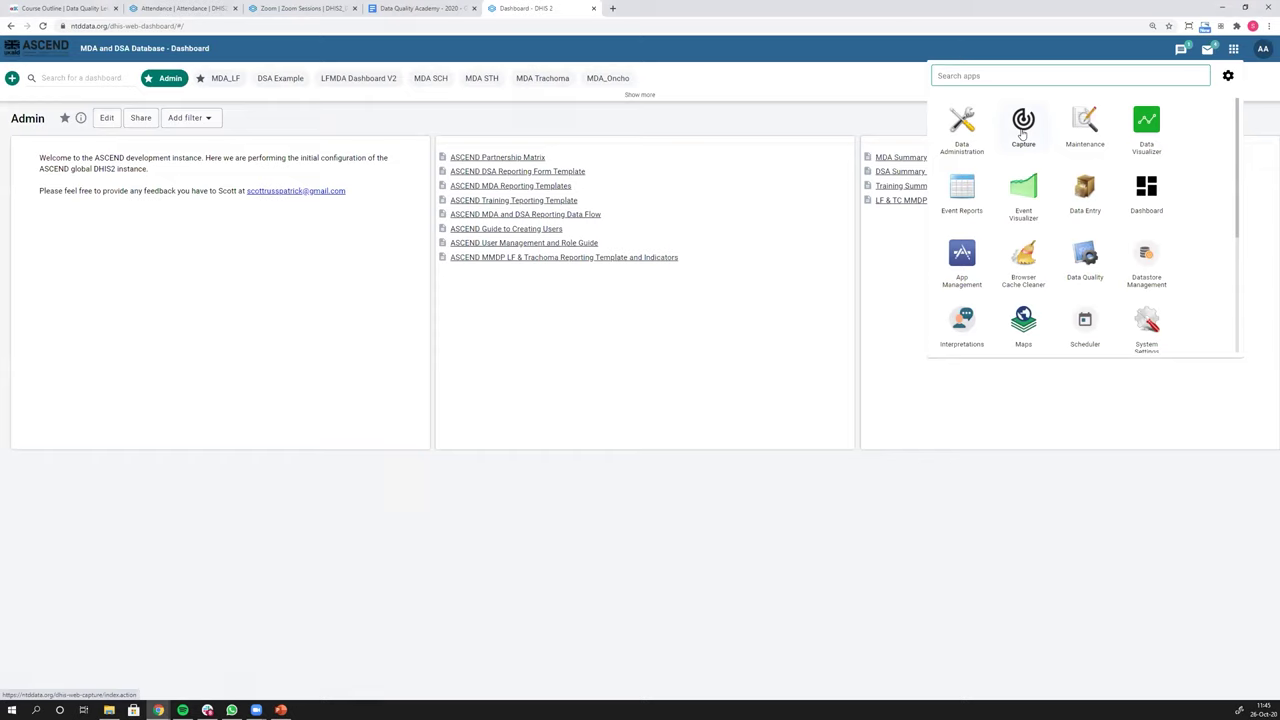
click(1021, 126)
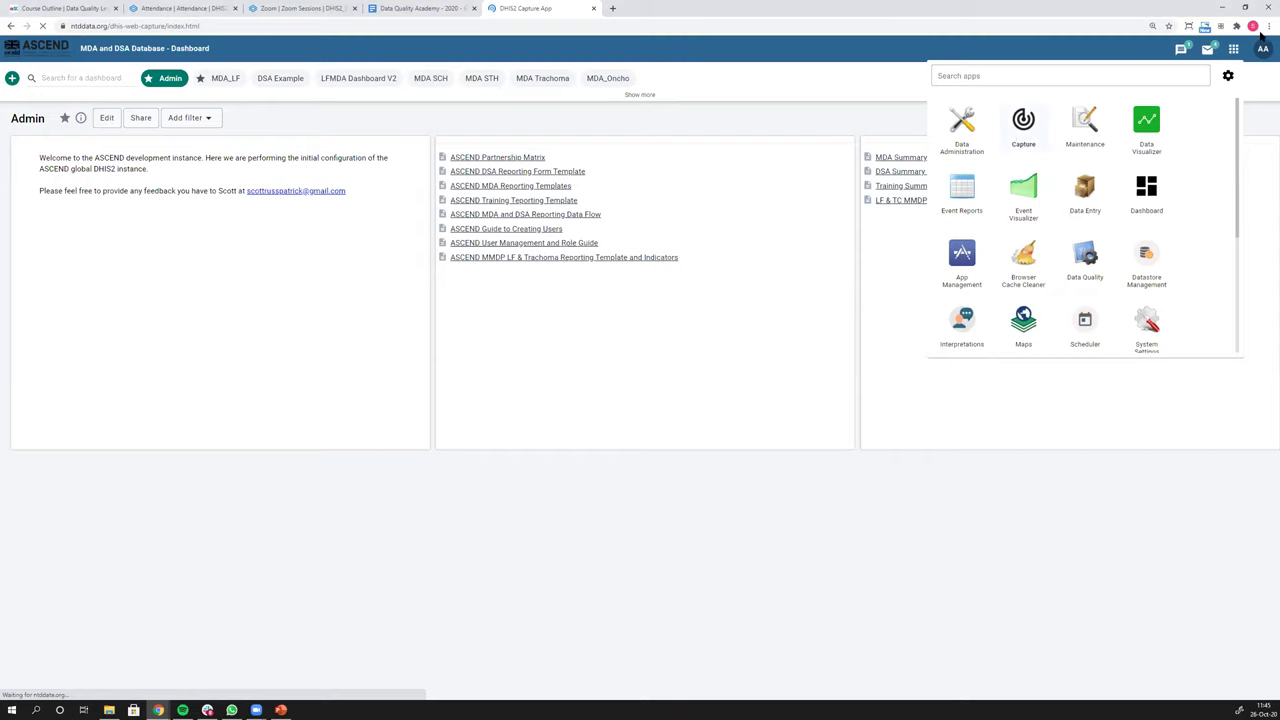
click(1268, 26)
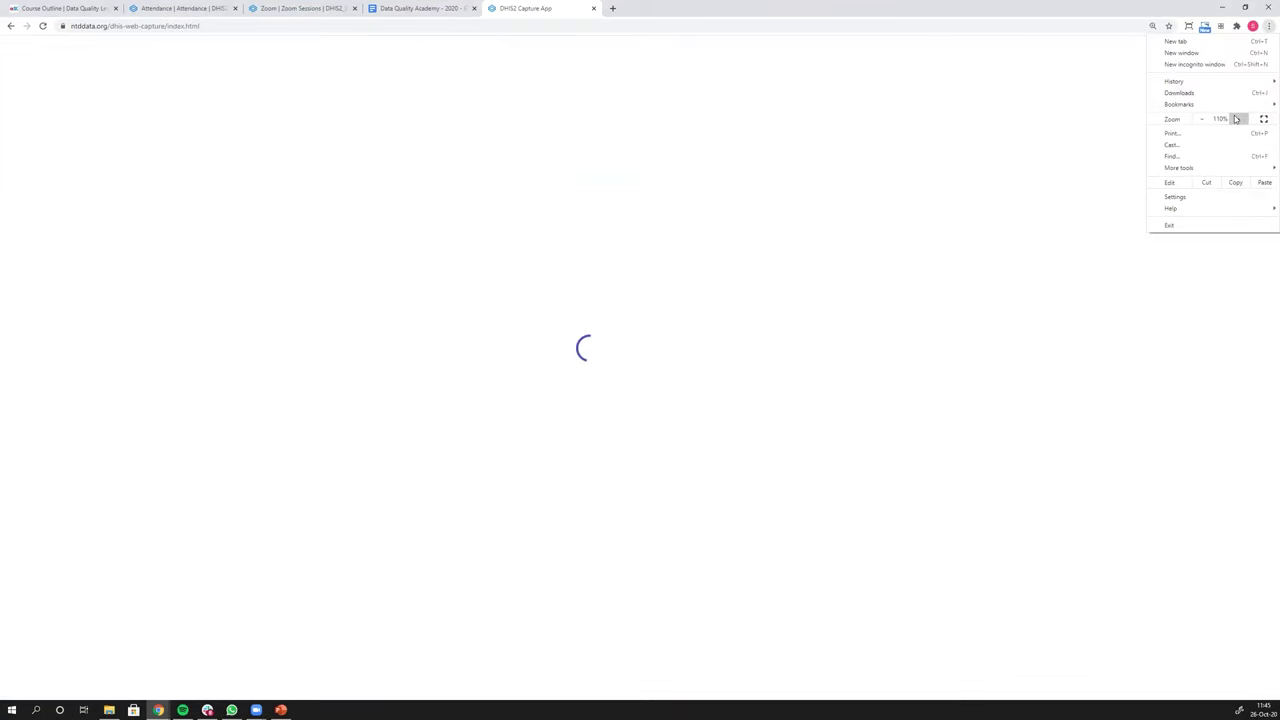
- Zoom the page to 125% and select AA under Training > ZZ TEST > Test District
click(1238, 119)
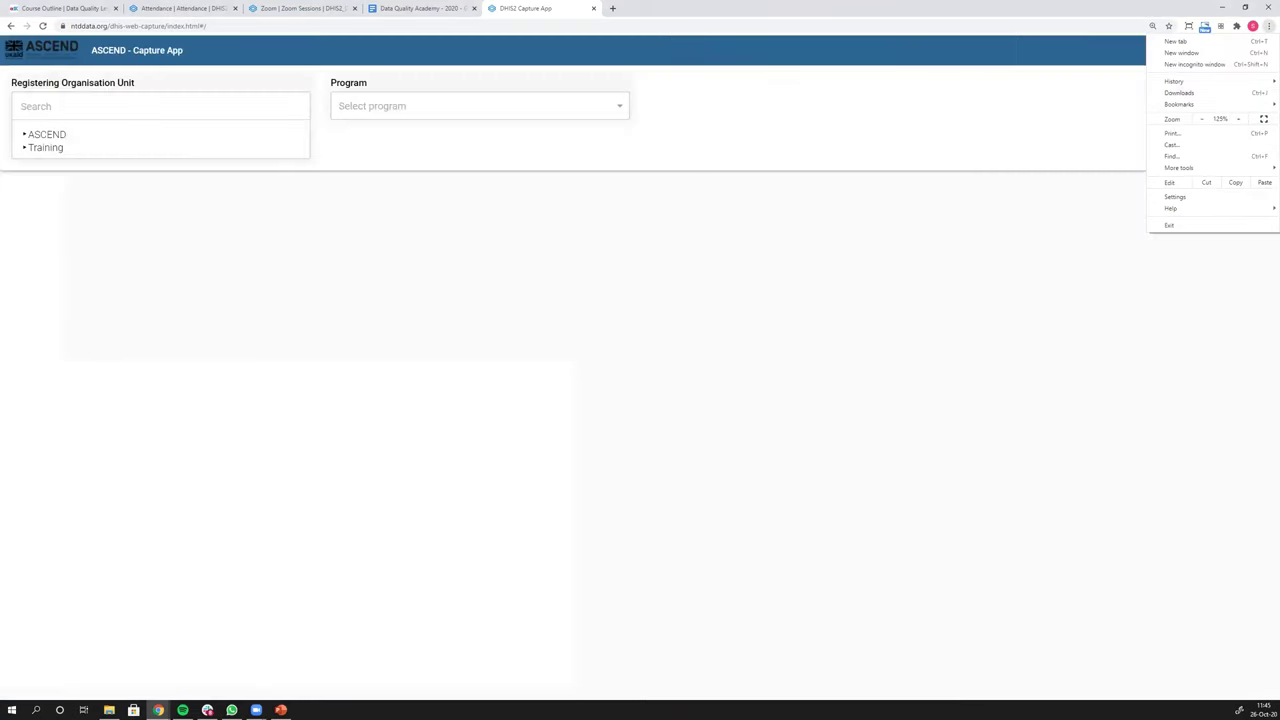
click(24, 148)
click(48, 161)
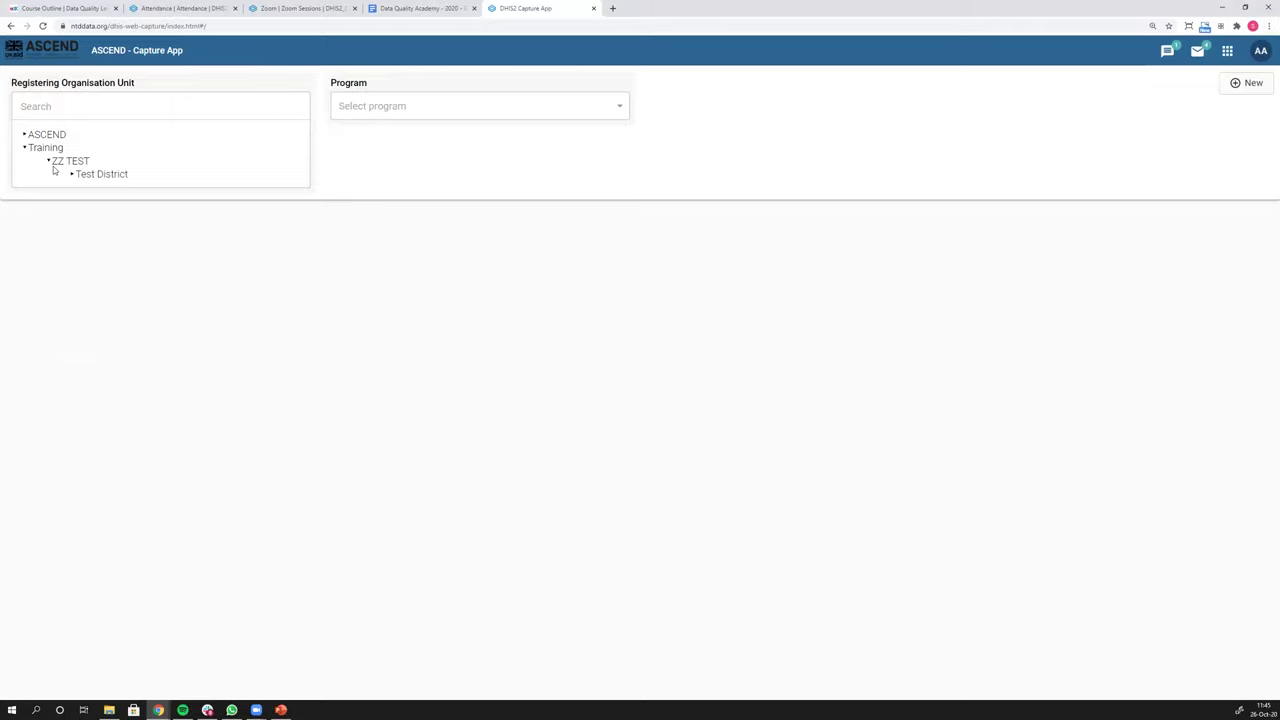
click(72, 175)
click(107, 188)
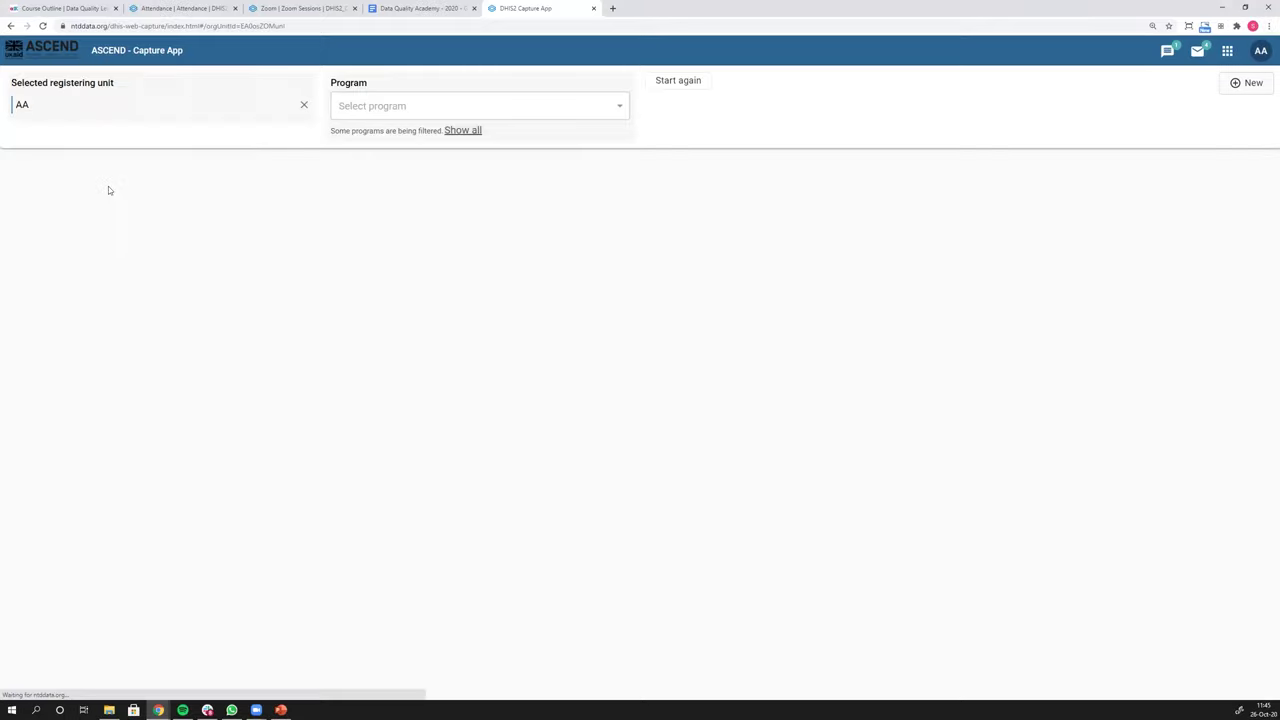
- Choose the MDA - LF program and start a new event
click(395, 106)
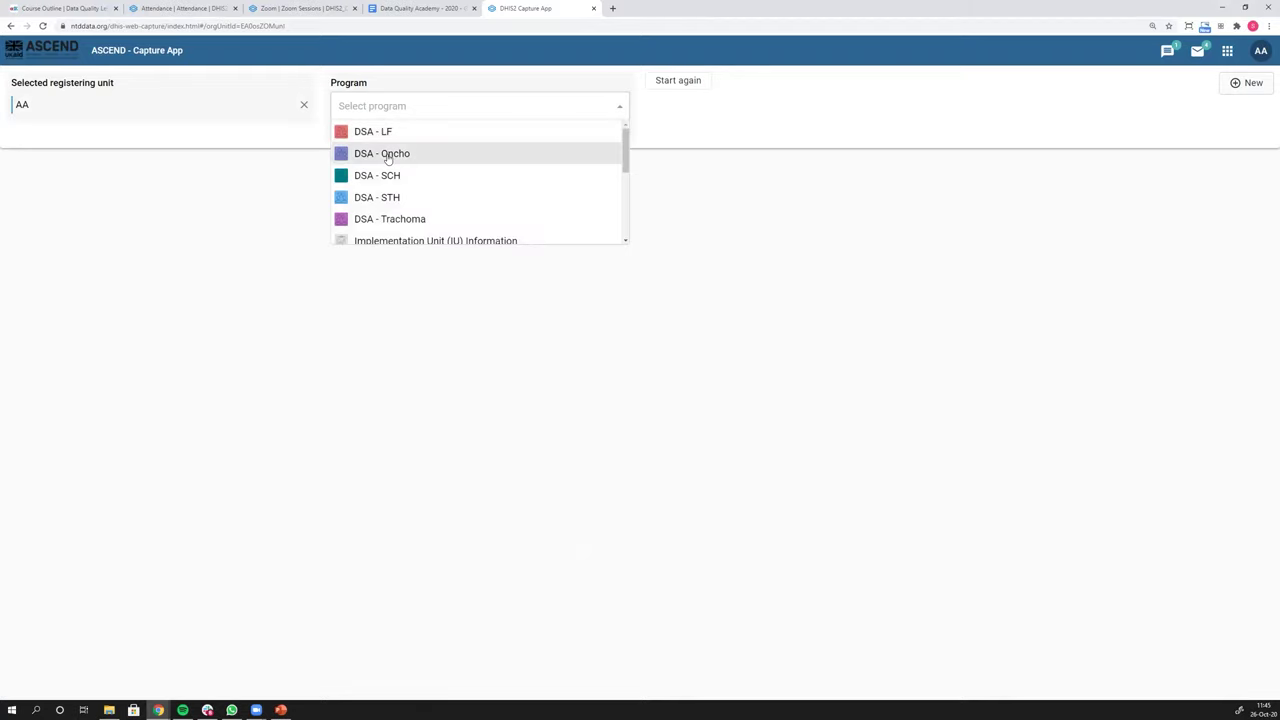
scroll(388, 155, down, 5)
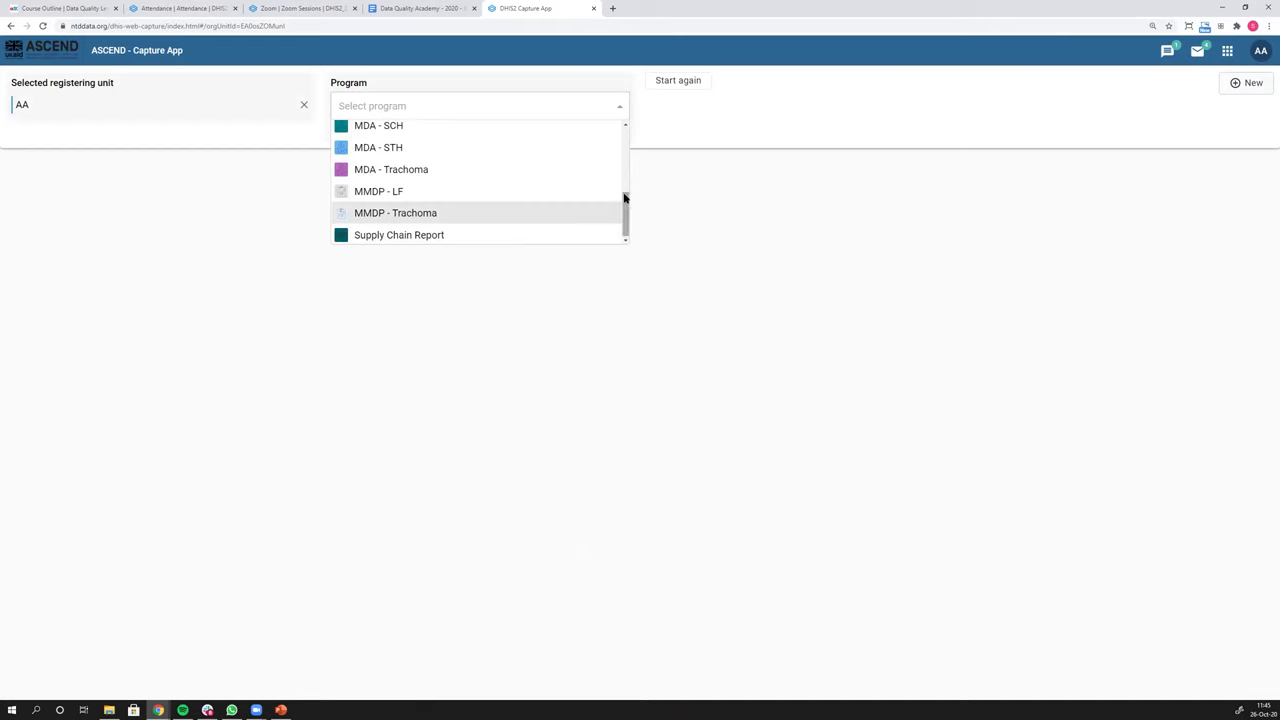
scroll(624, 197, up, 4)
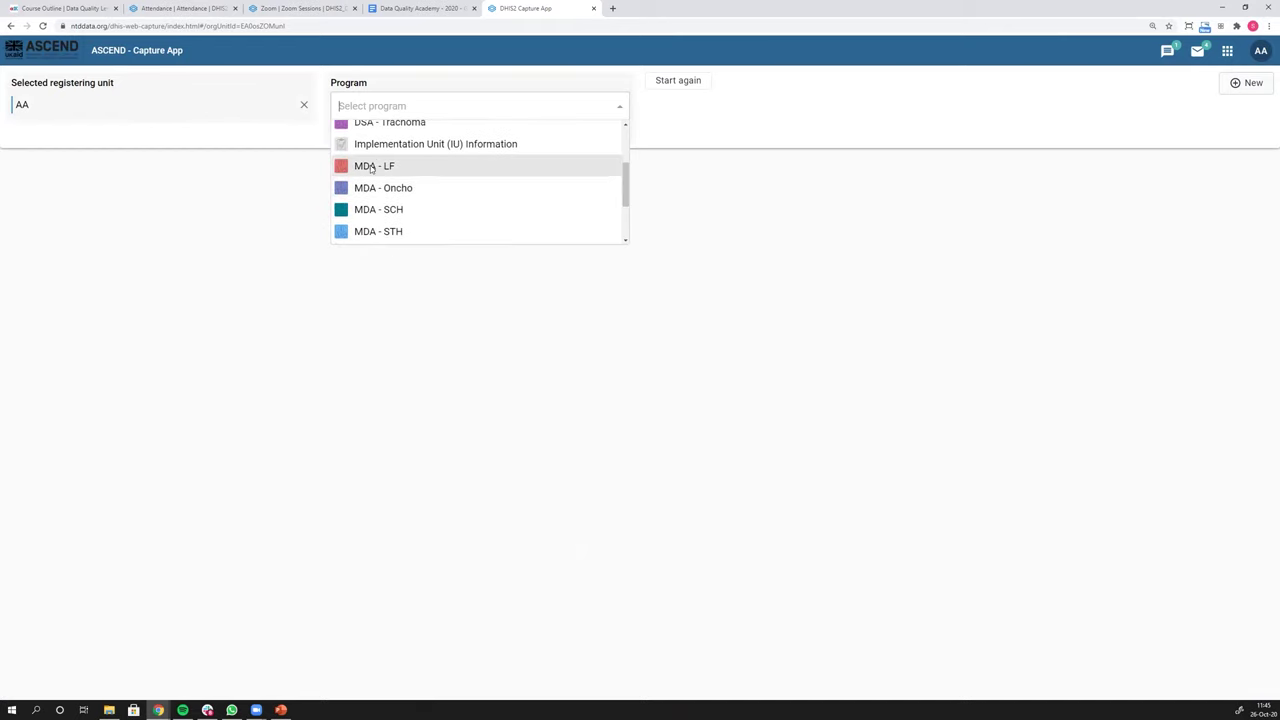
click(370, 166)
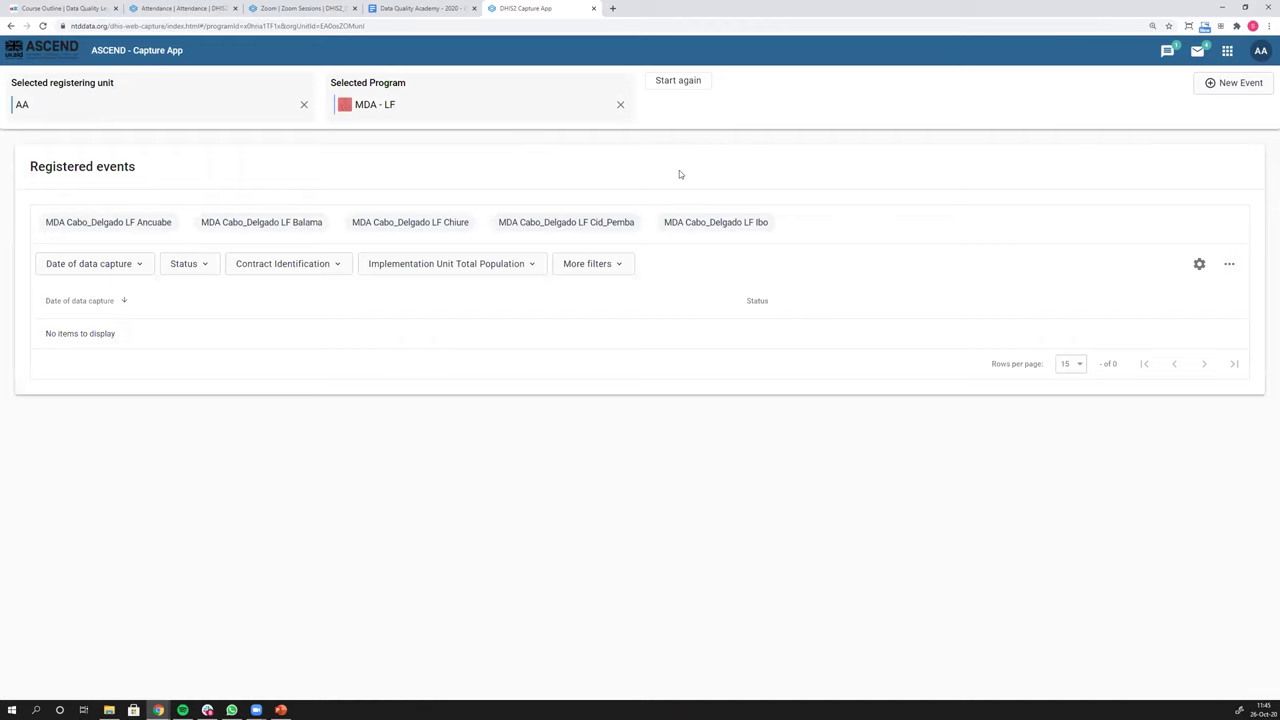
click(1240, 83)
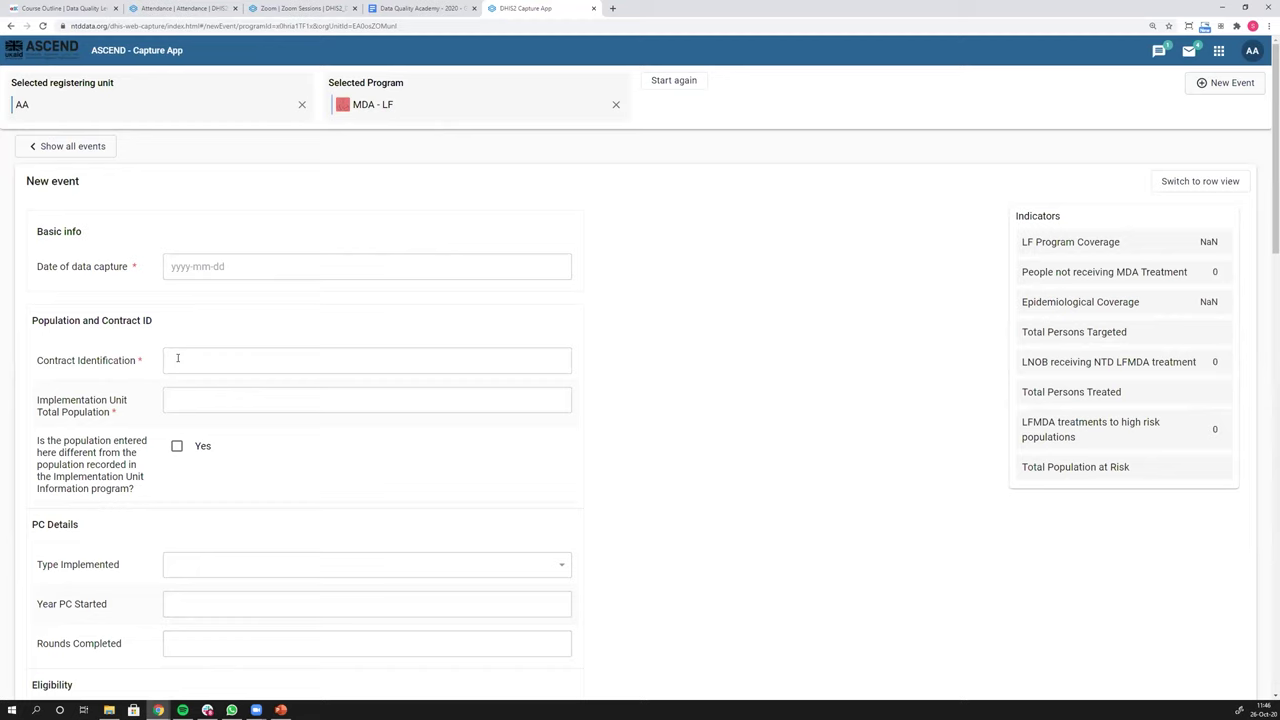
- Enter Contract Identification 10101 and Implementation Unit Total Population 10
click(177, 358)
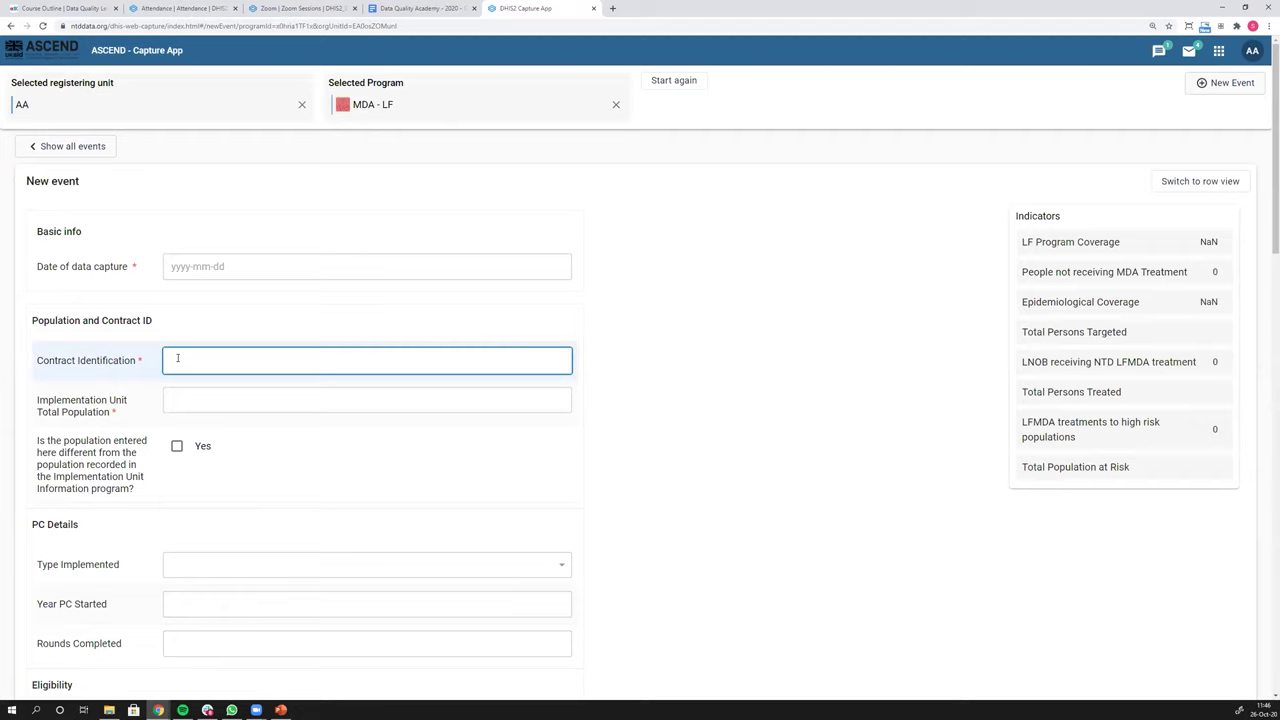
text(10101)
key(Tab)
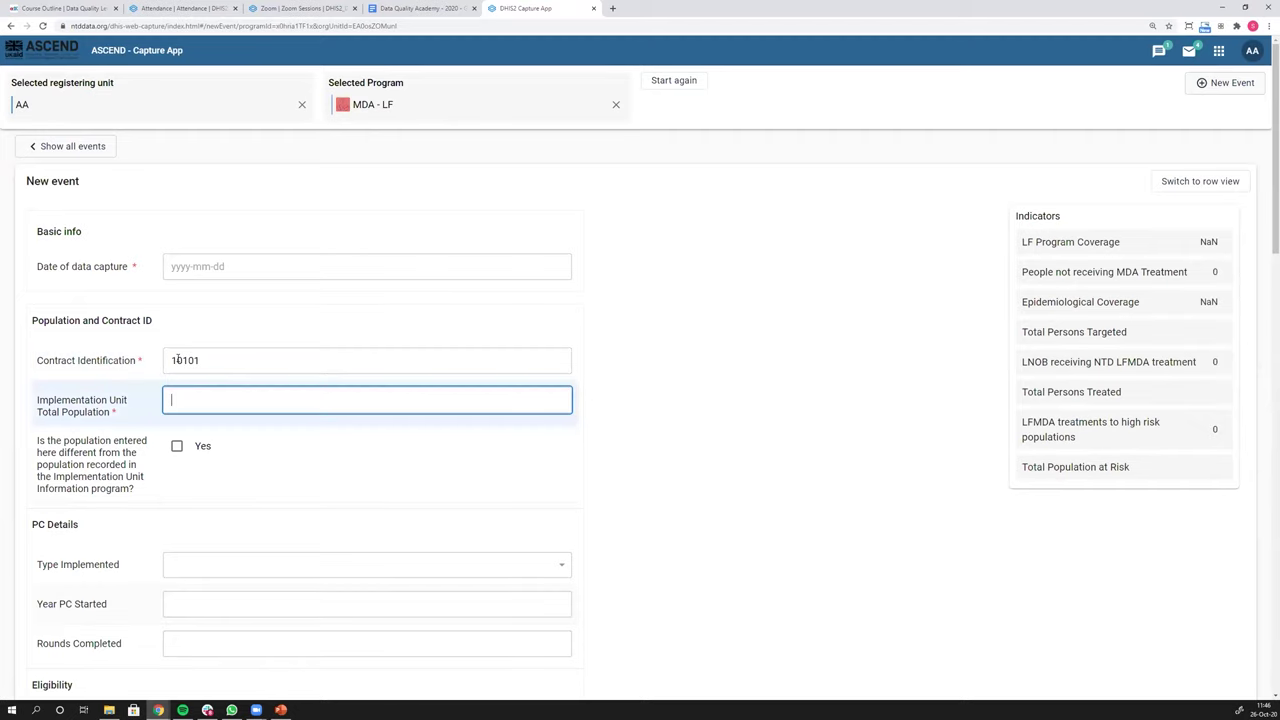
text(10)
- Tick Yes for population differs, showing the explanation box hide and reappear
click(177, 446)
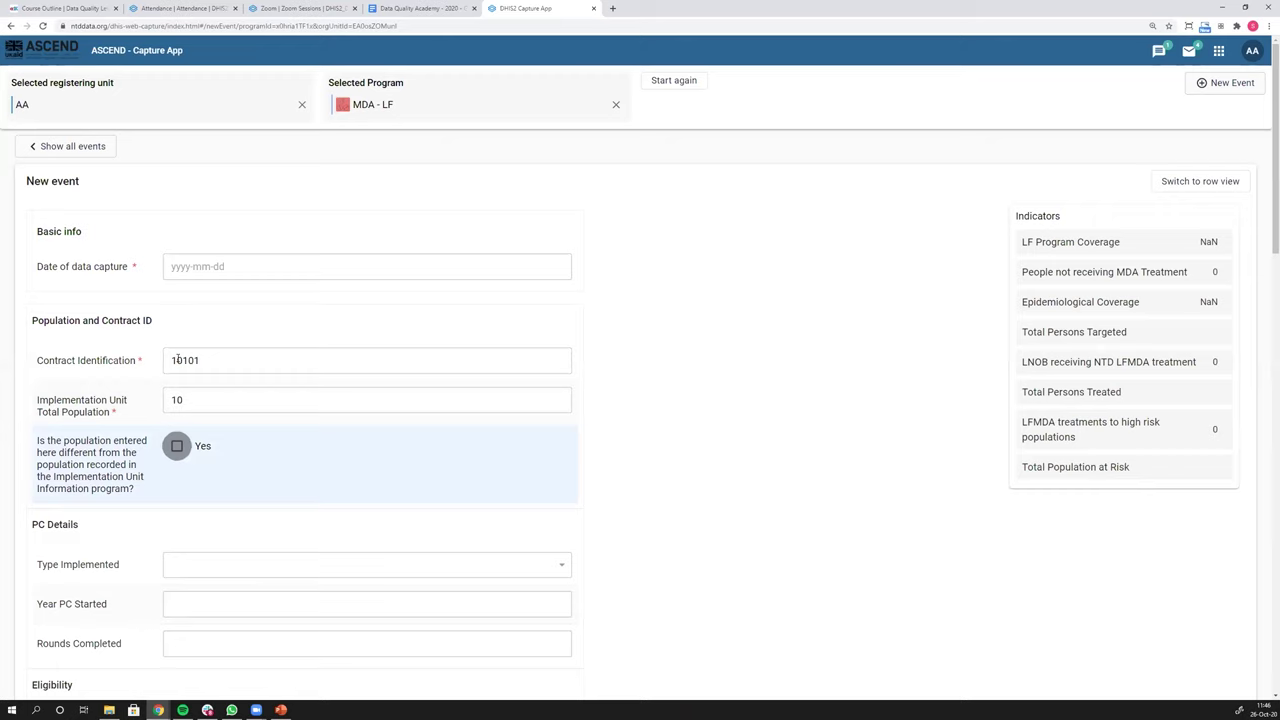
click(177, 446)
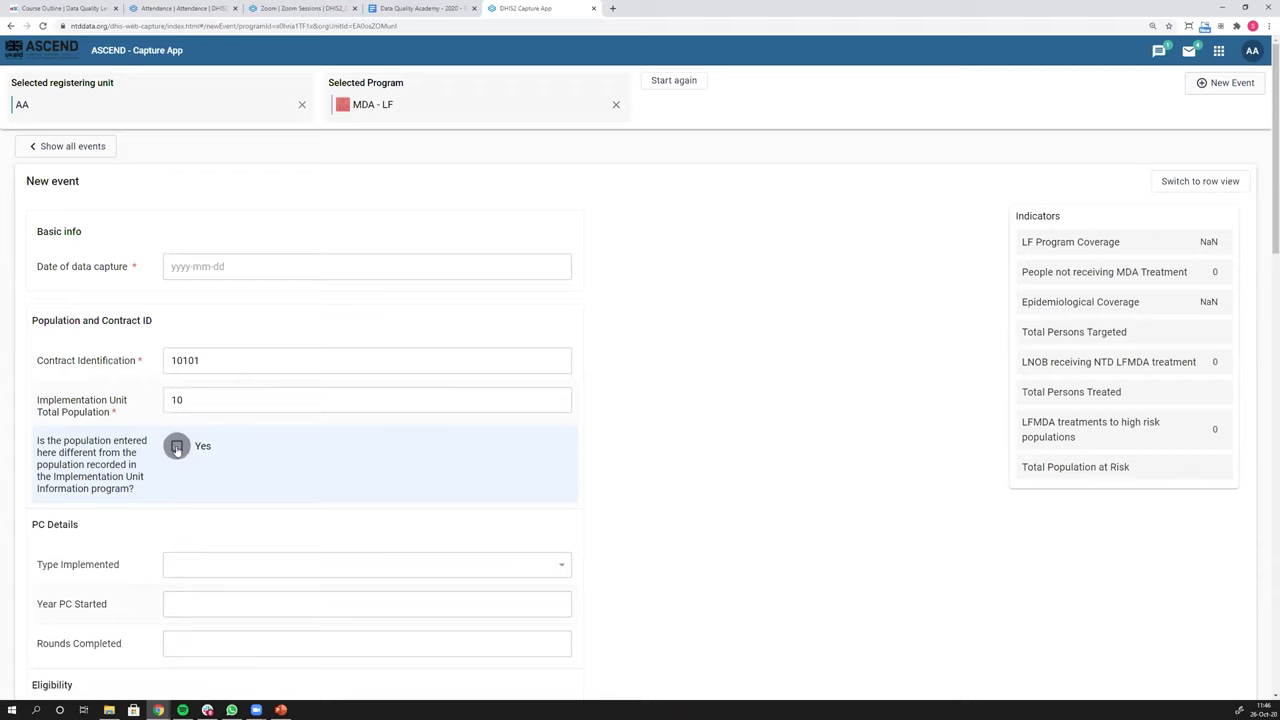
click(176, 449)
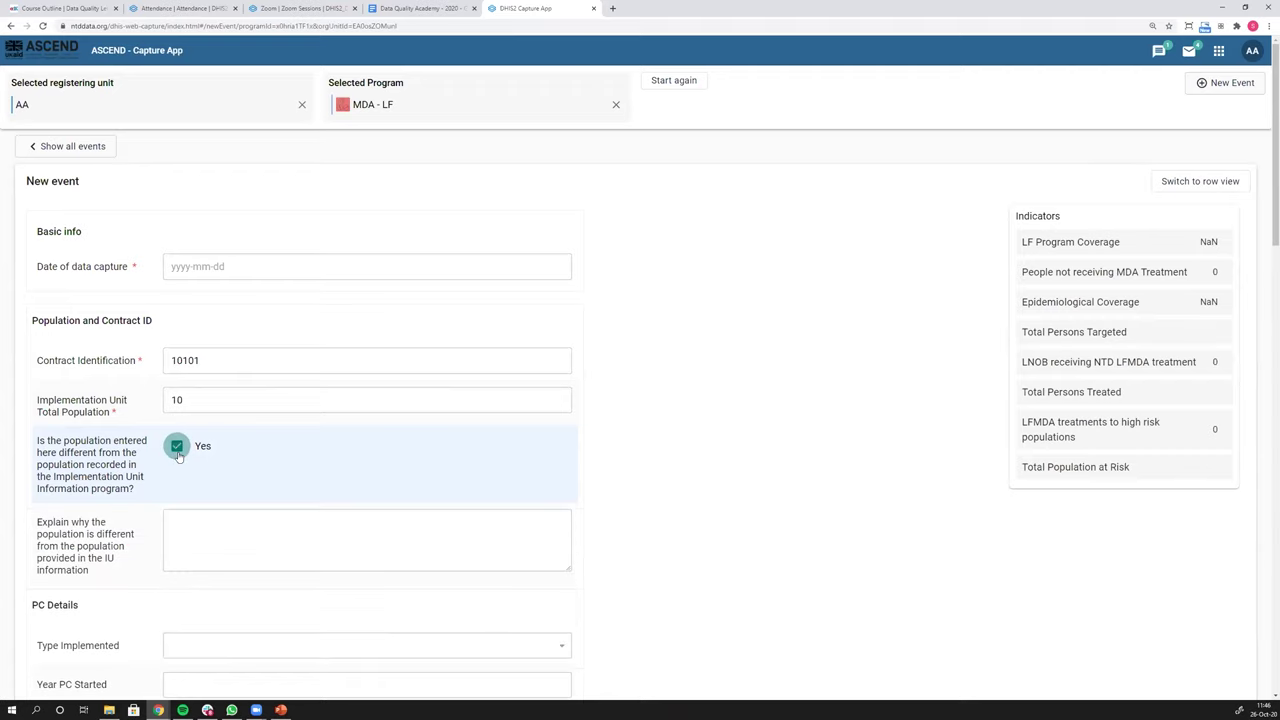
click(183, 527)
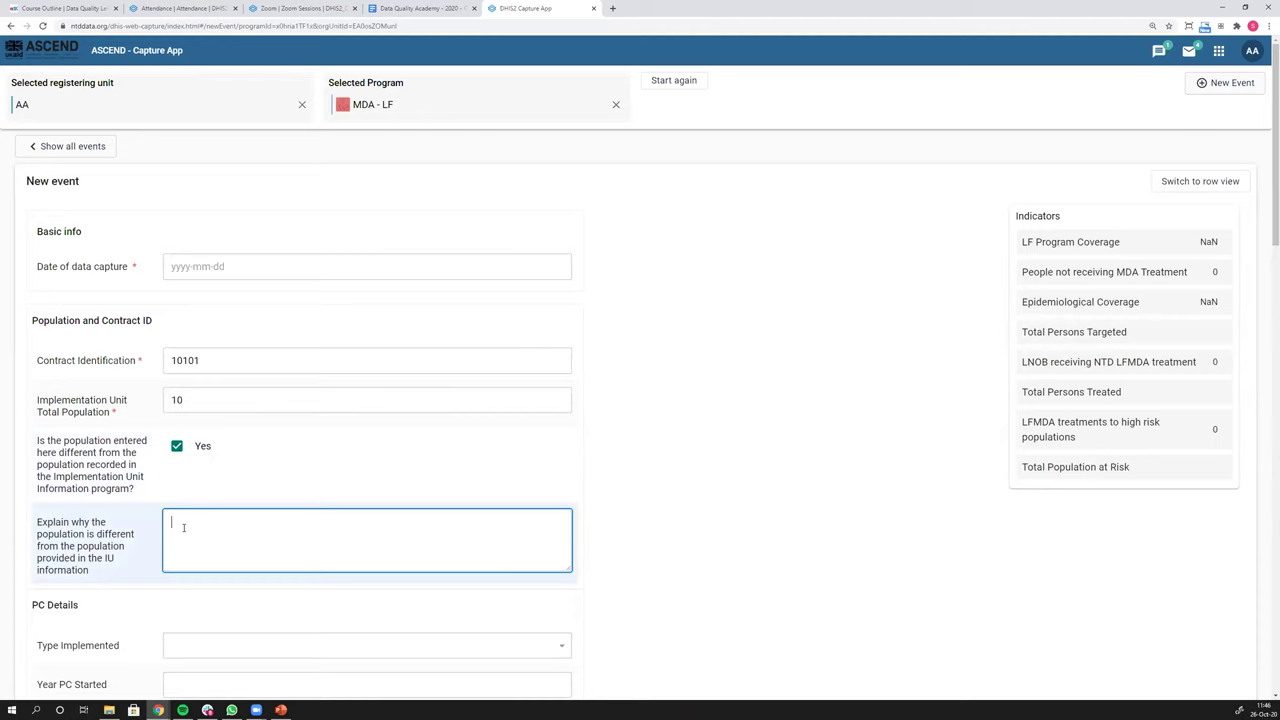
text(the)
key(BackSpace)
key(BackSpace)
key(BackSpace)
scroll(170, 247, down, 2)
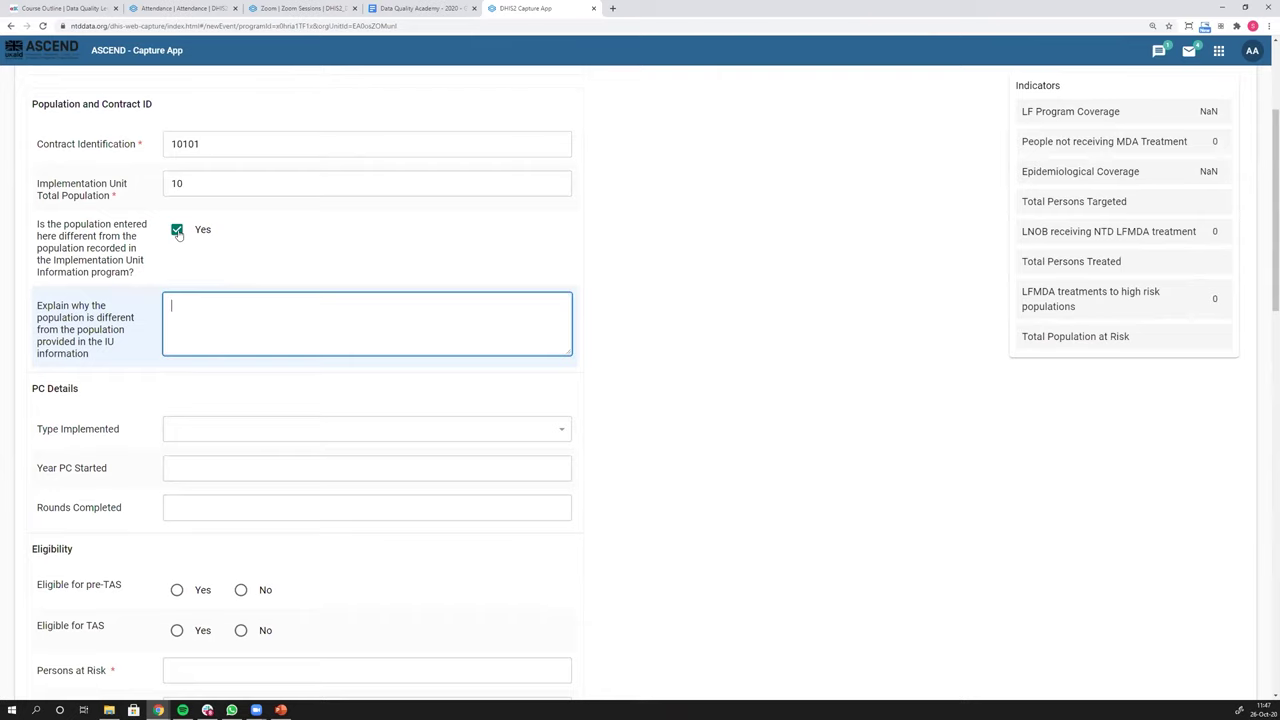
- Re-toggle the population-difference Yes box and write 'the' in the explanation box
click(177, 231)
click(177, 231)
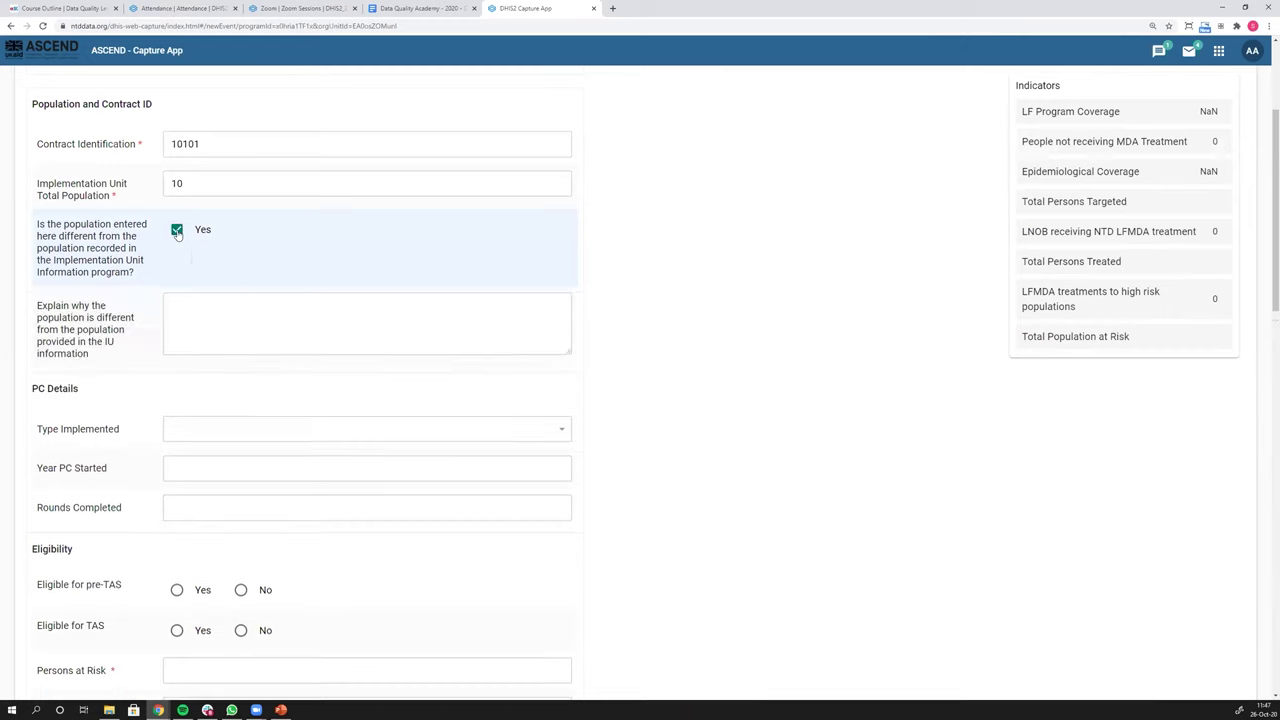
click(191, 305)
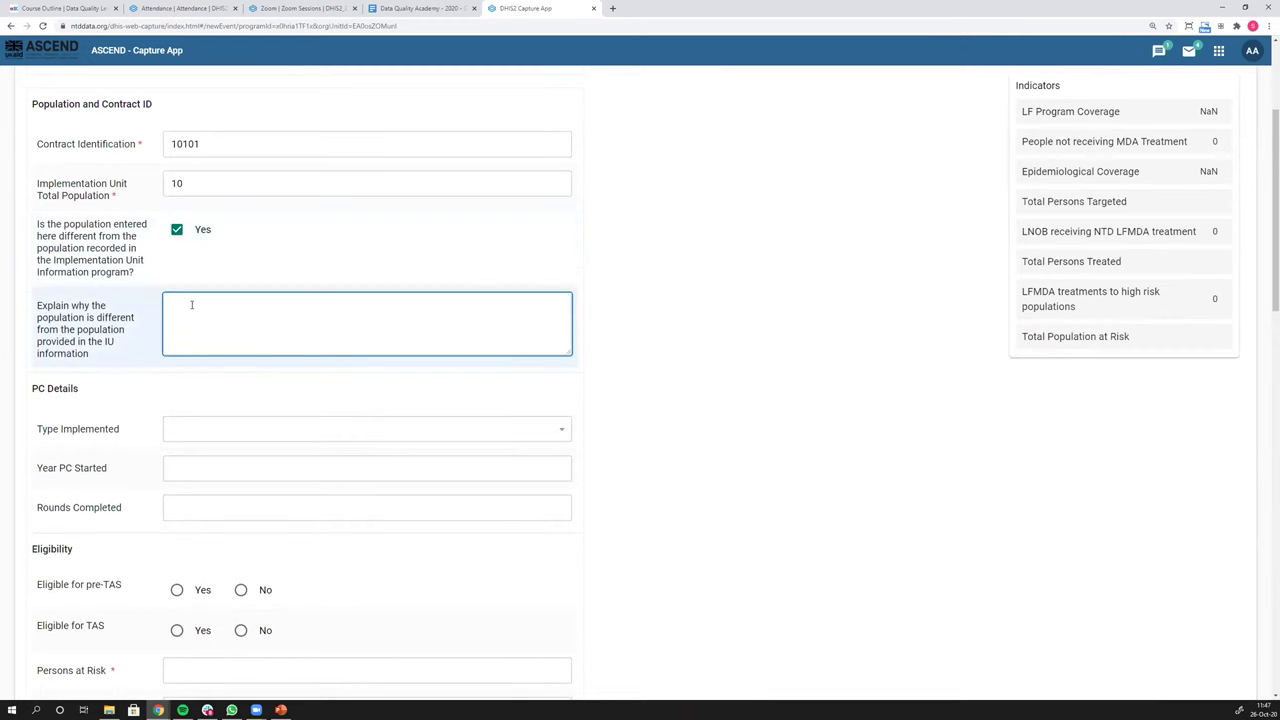
text(the)
scroll(185, 342, down, 2)
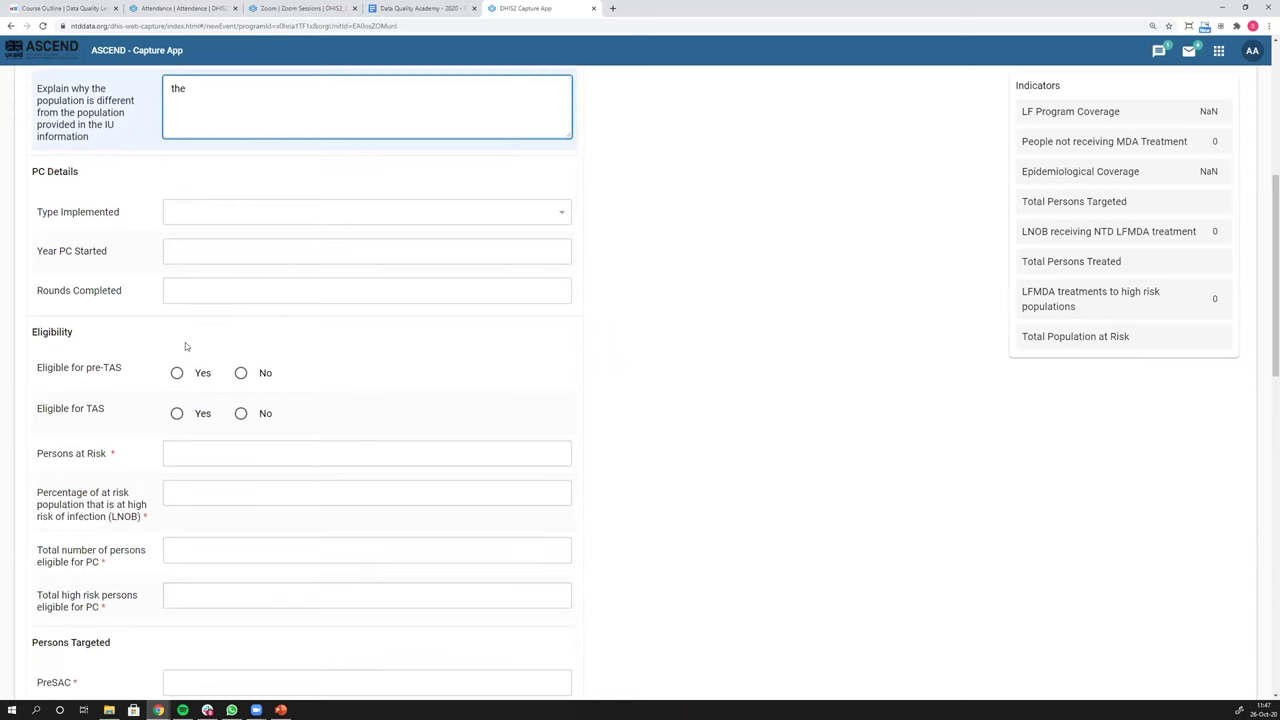
scroll(185, 342, up, 2)
- Set Type Implemented to DEC+ALB in PC Details
click(202, 430)
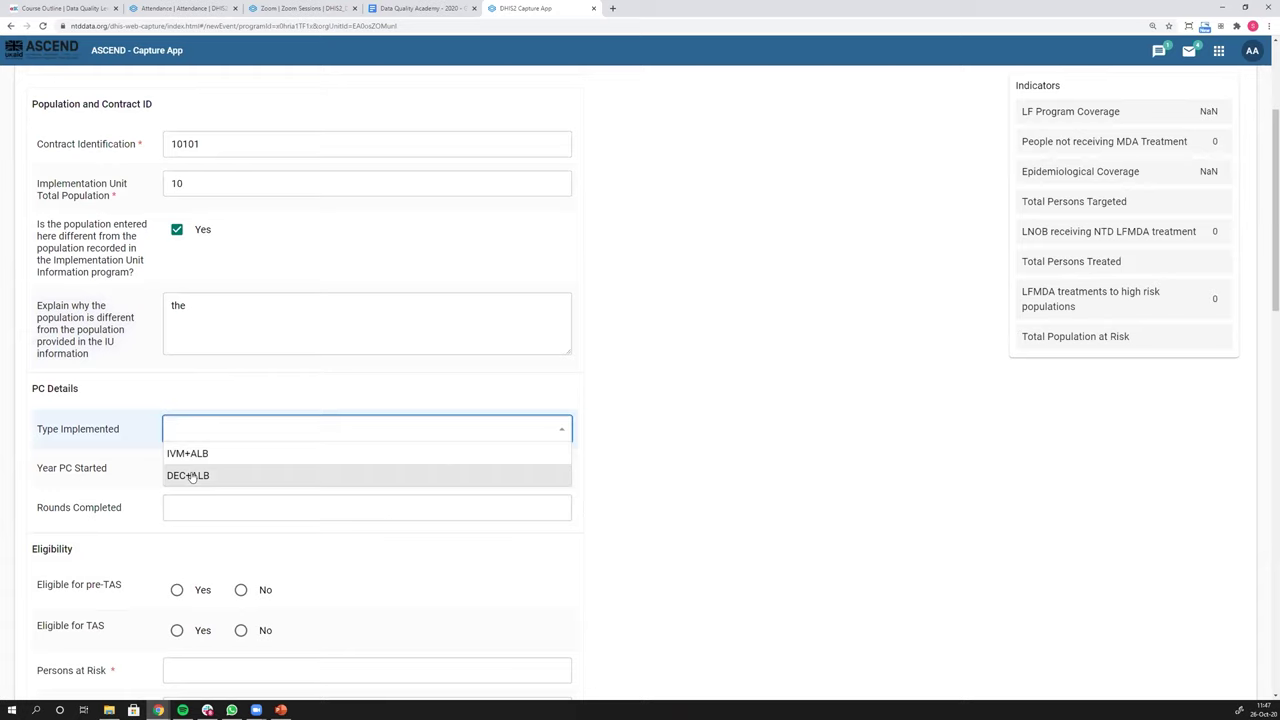
click(190, 476)
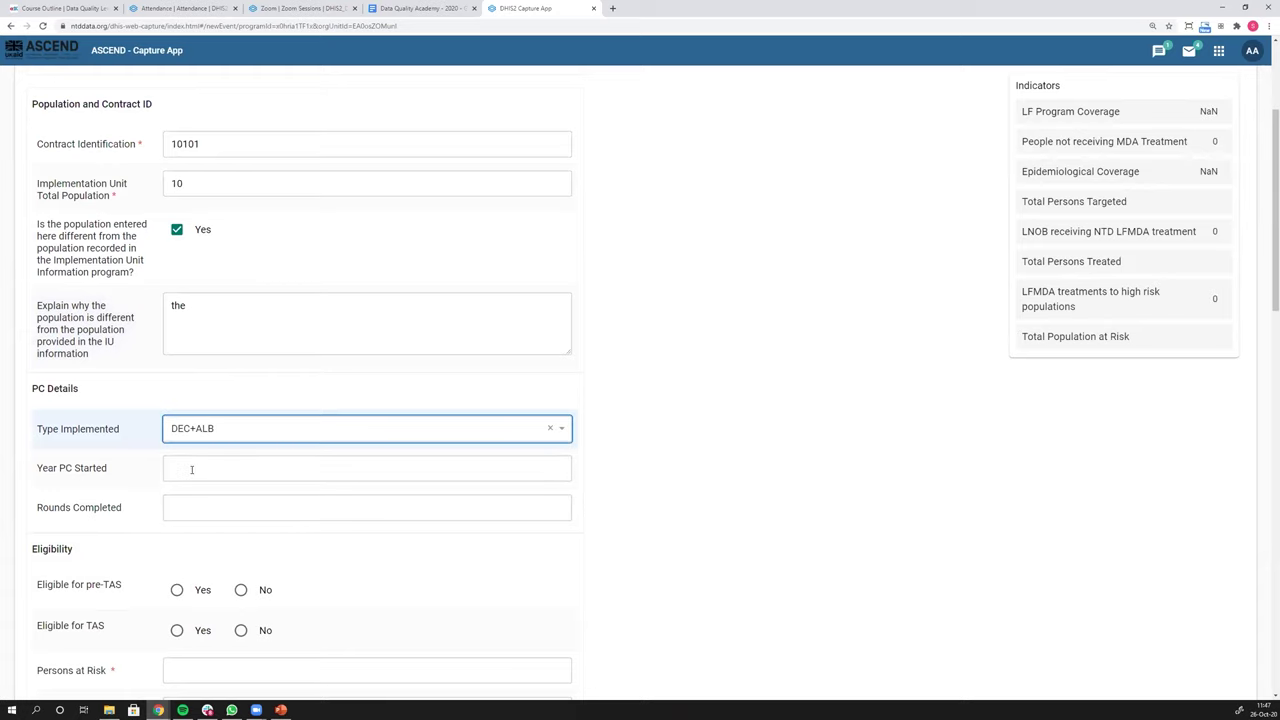
click(191, 469)
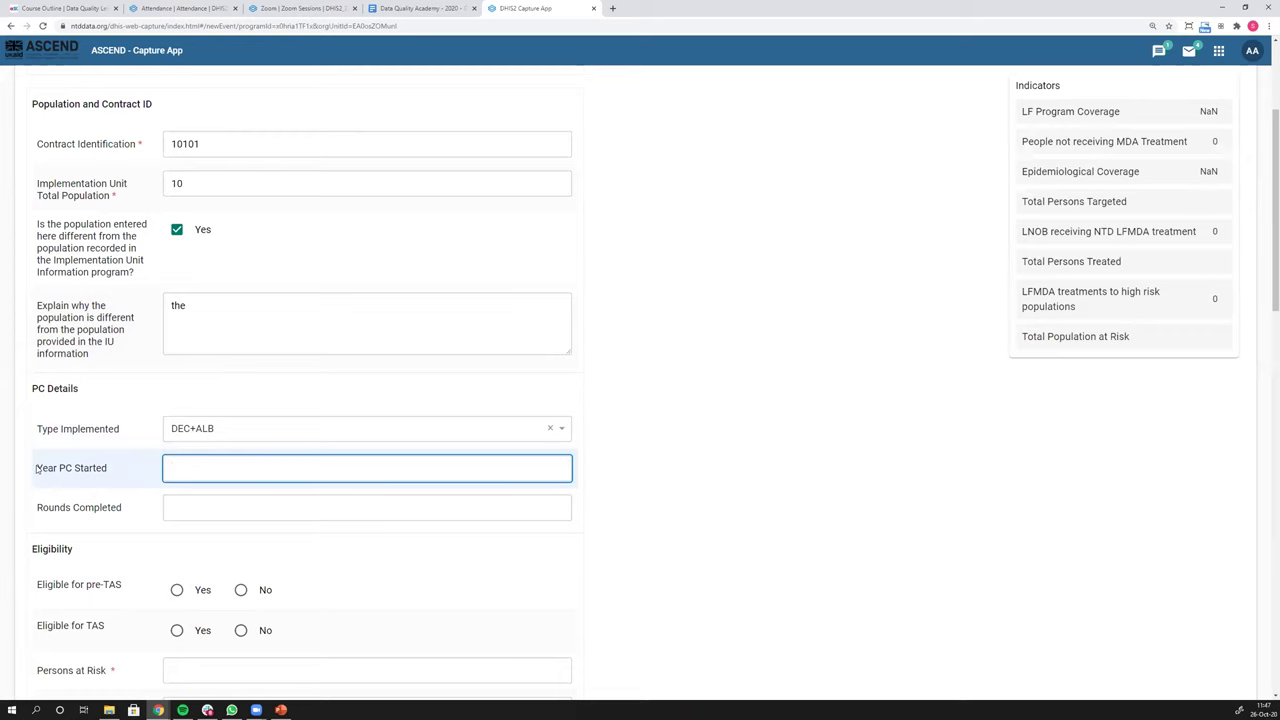
- Enter 200000 as Year PC Started to show the invalid-year error, then correct it to 2000
drag(36, 468, 134, 472)
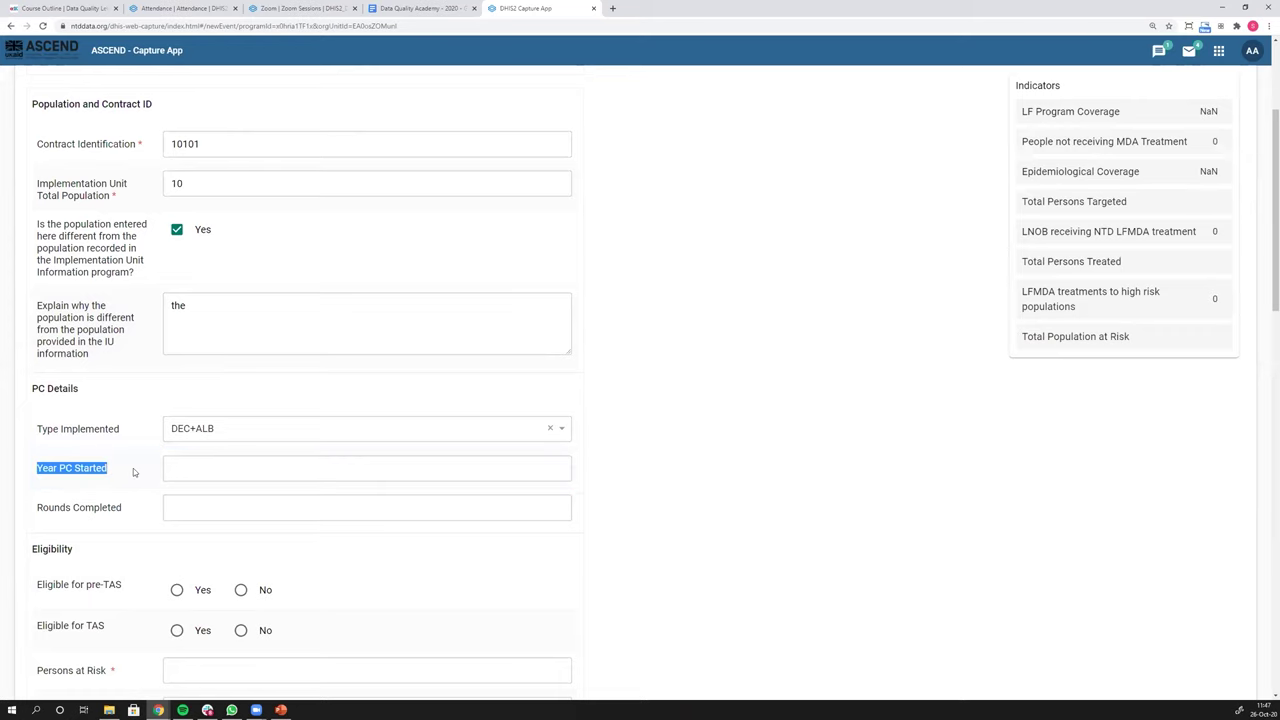
click(186, 469)
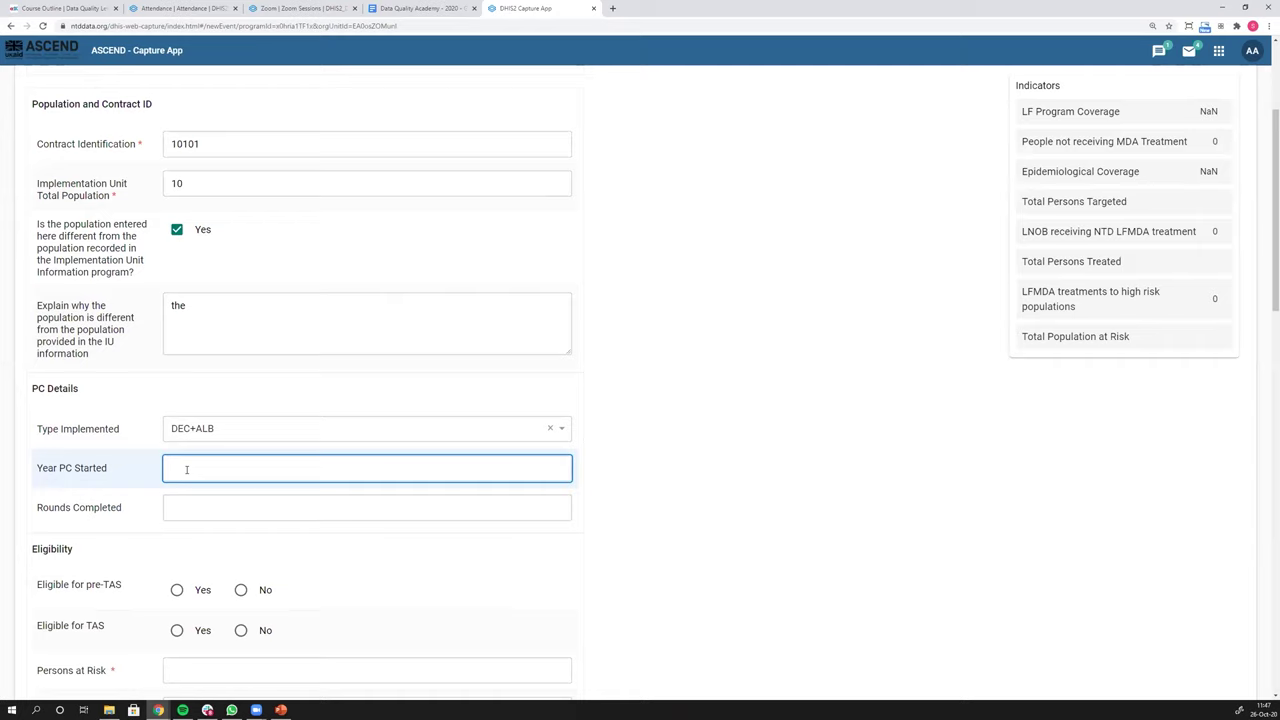
text(200000)
key(Tab)
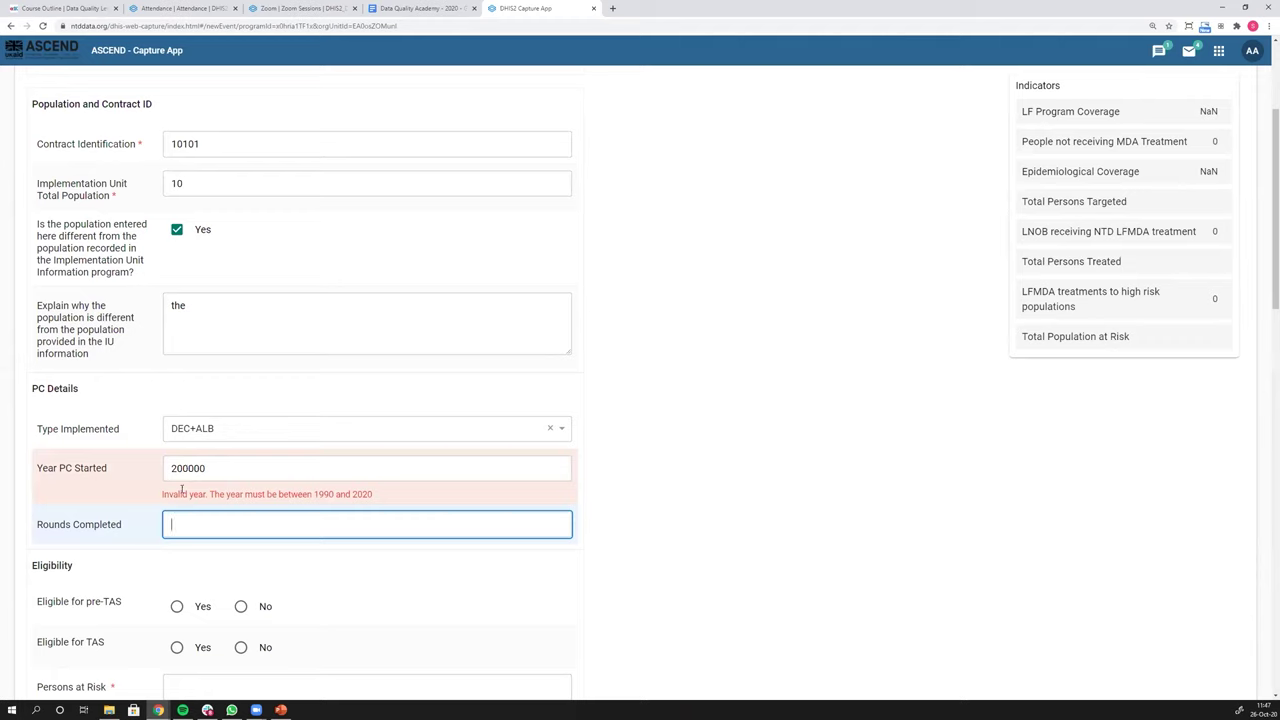
drag(161, 497, 383, 498)
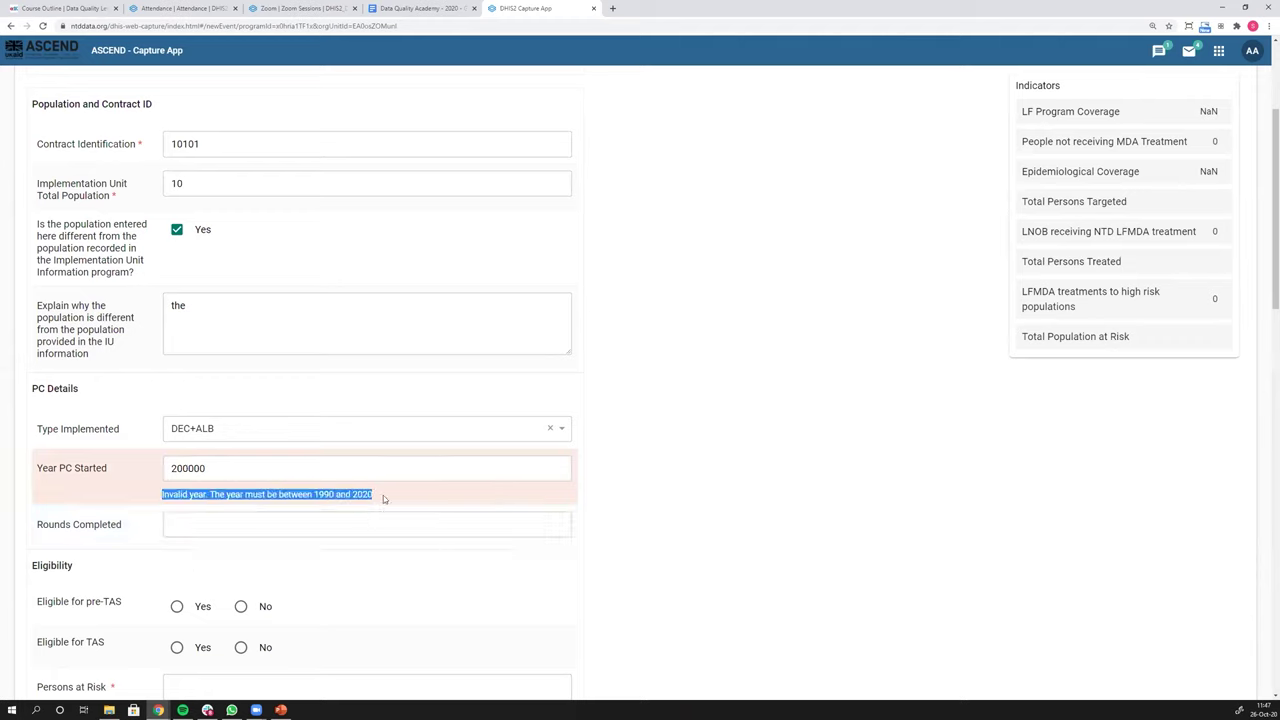
click(225, 468)
key(BackSpace)
key(BackSpace)
key(BackSpace)
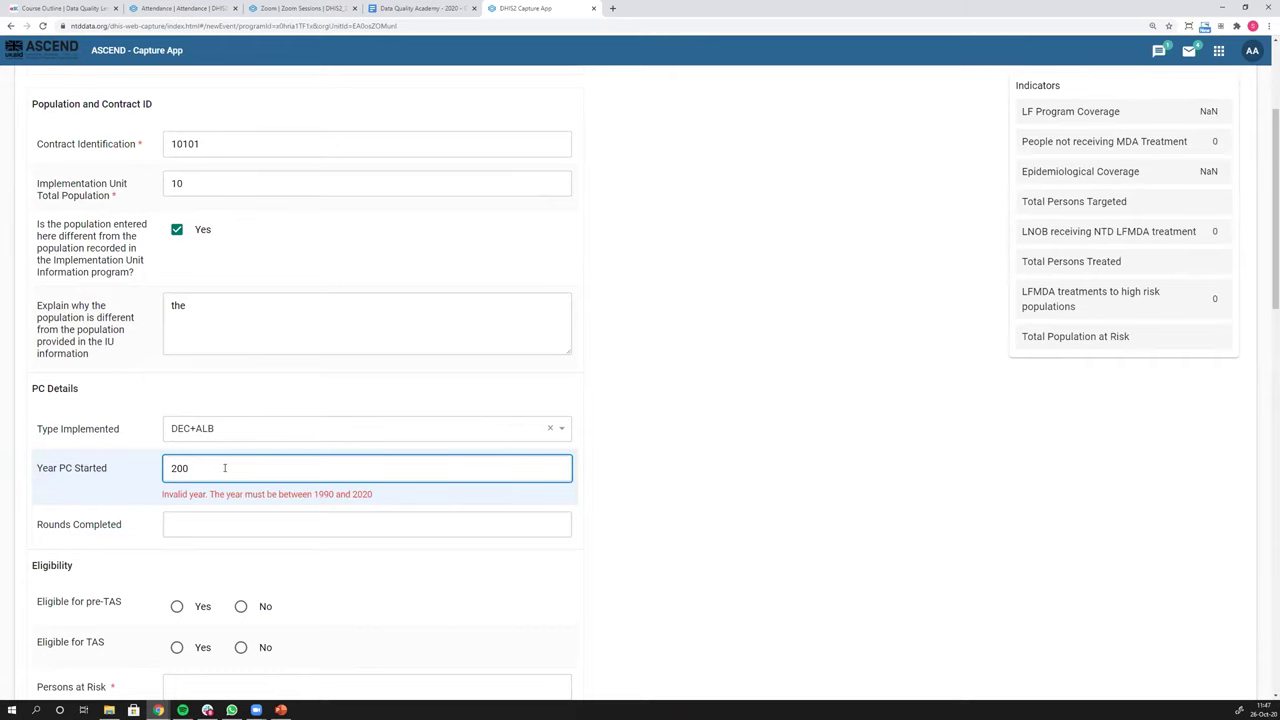
text(0)
key(Tab)
- Trigger the invalid-year error again by appending 22, then restore the year to 2000
click(225, 468)
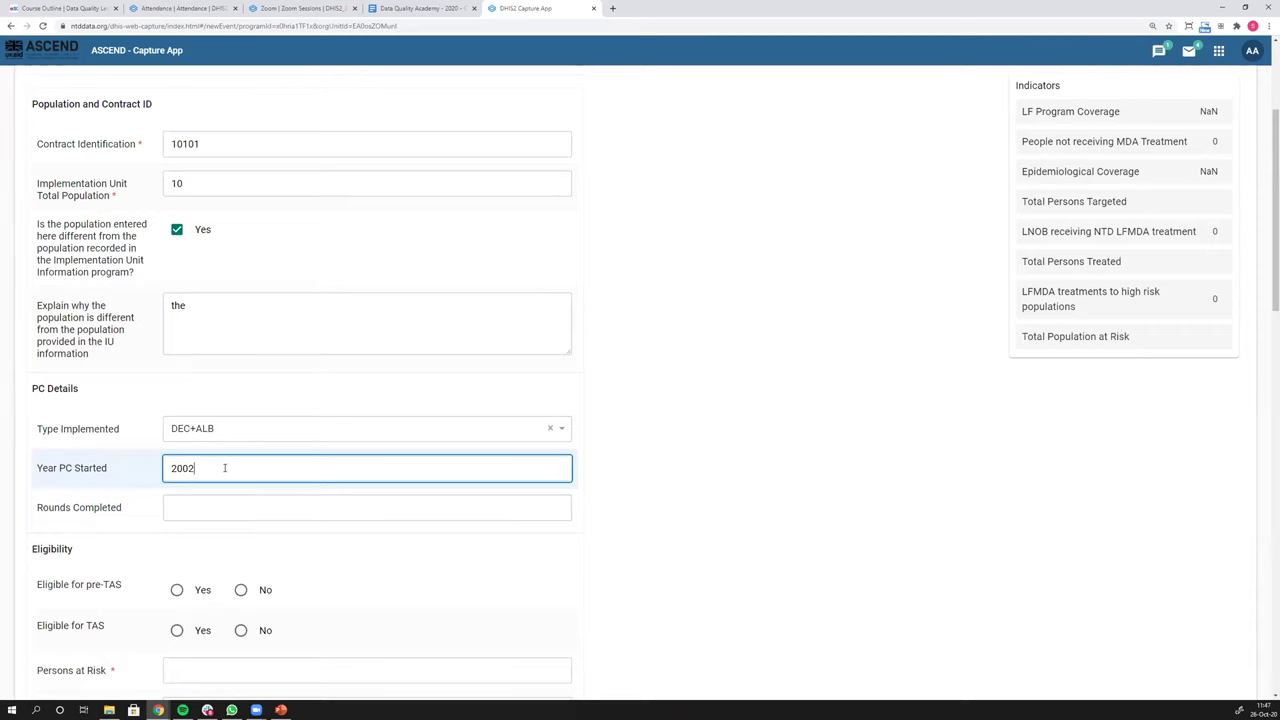
text(22)
key(Tab)
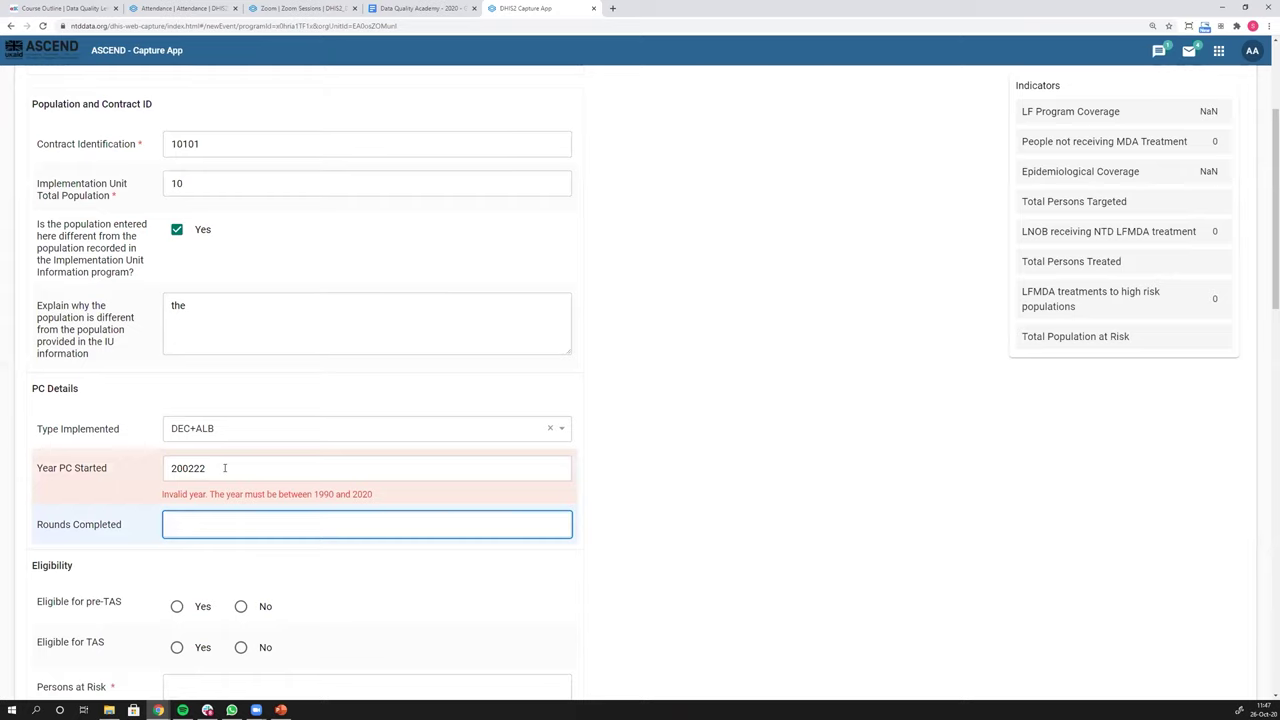
click(225, 468)
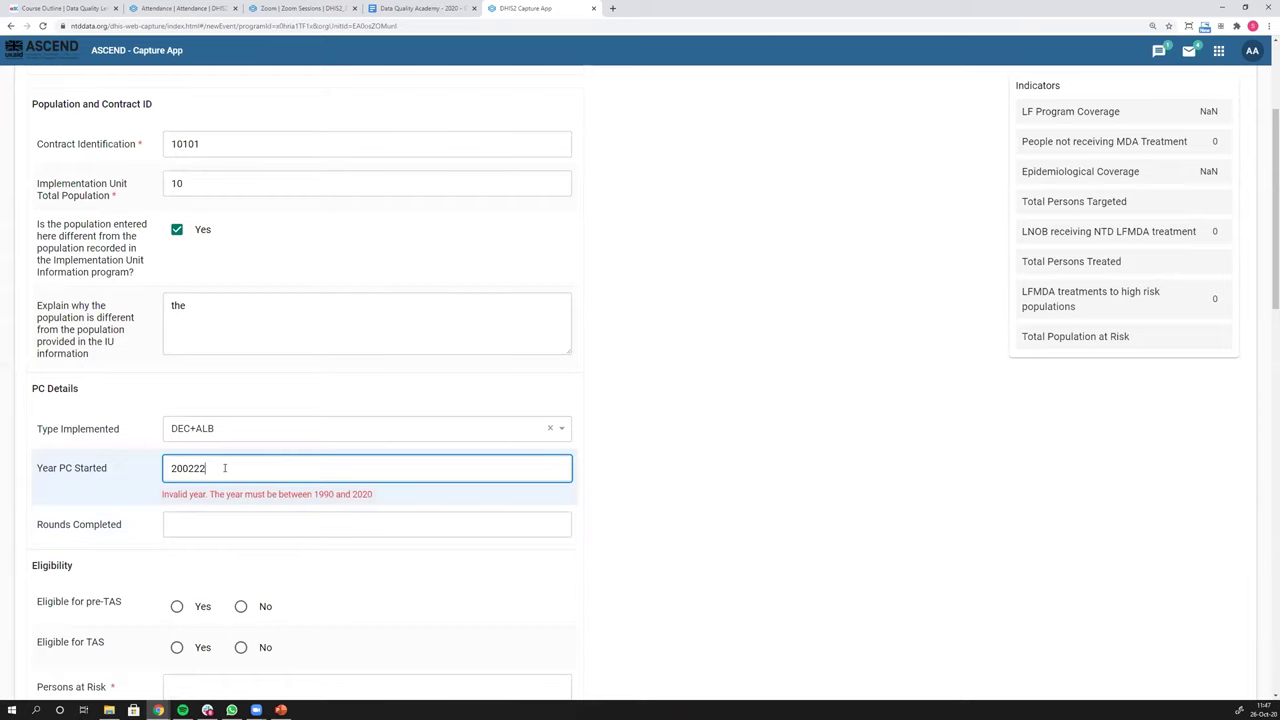
key(BackSpace)
key(BackSpace)
key(BackSpace)
text(0)
key(Tab)
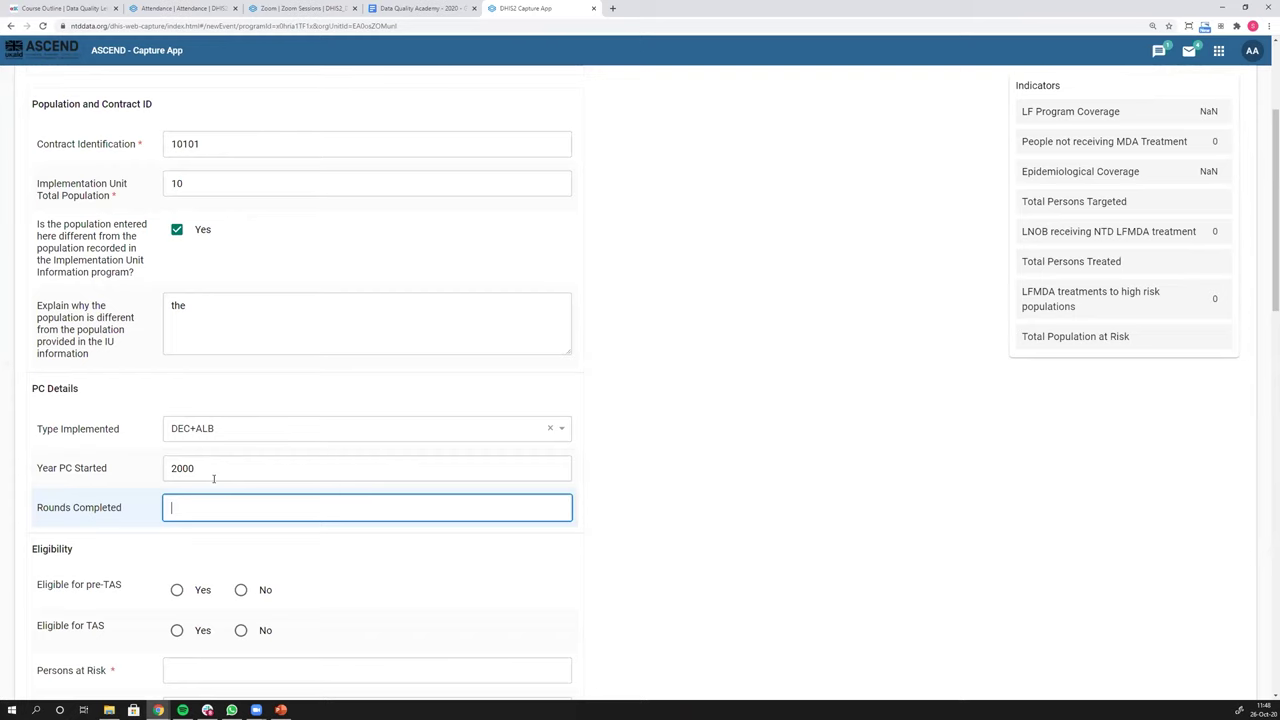
- Enter 2 rounds completed and mark the unit eligible for pre-TAS and TAS
text(2)
scroll(249, 462, down, 2)
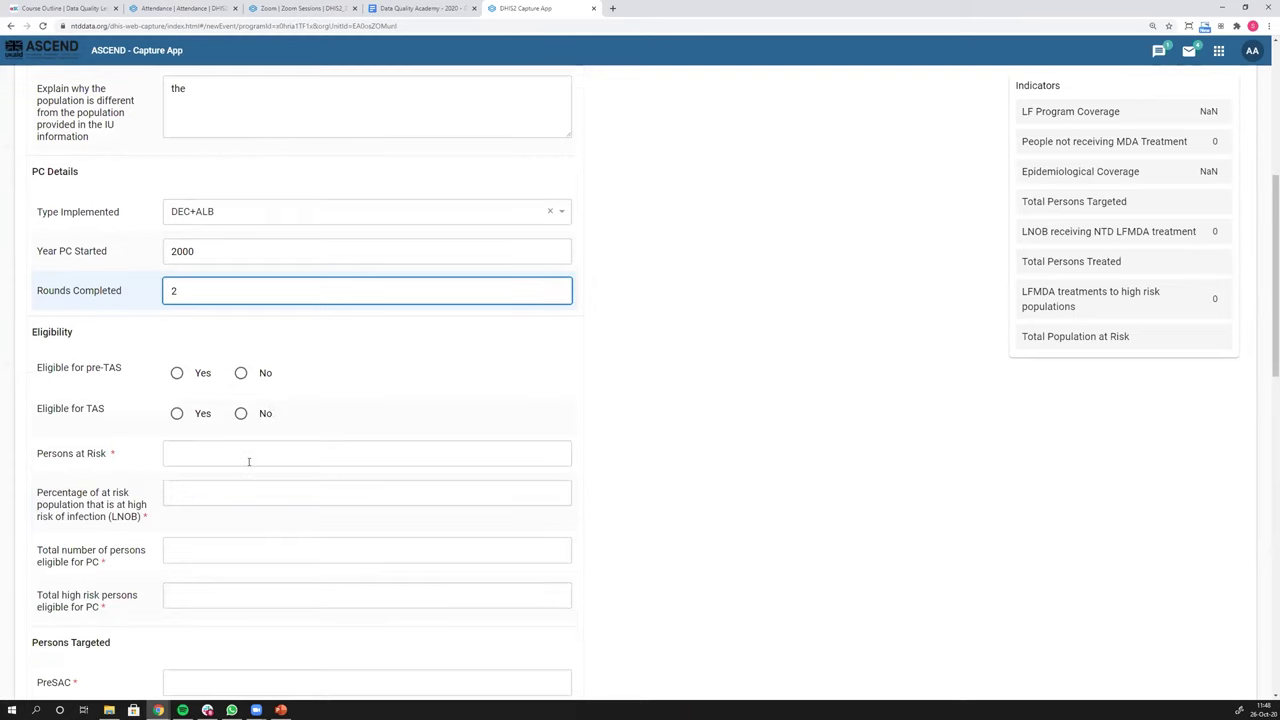
click(177, 374)
click(176, 414)
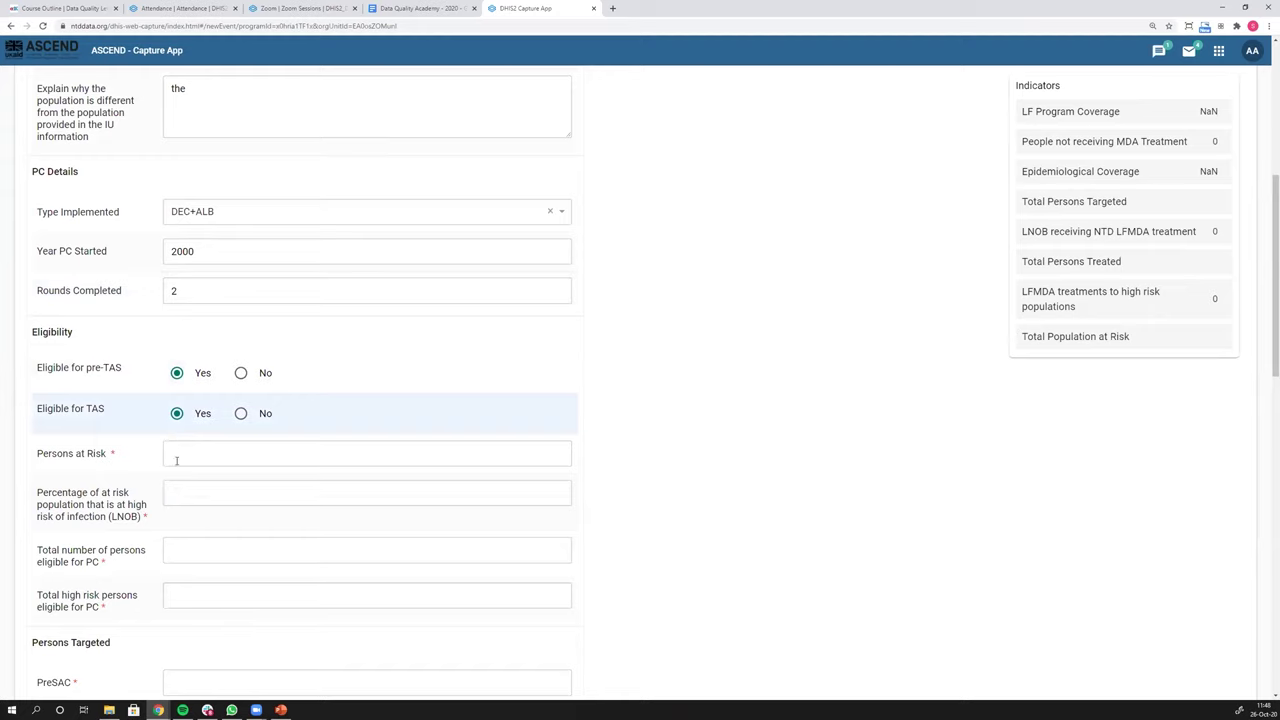
click(176, 458)
- Enter 10 for Persons at Risk, LNOB %, total and high-risk eligible, and PreSAC, SAC, Adults targeted
text(10)
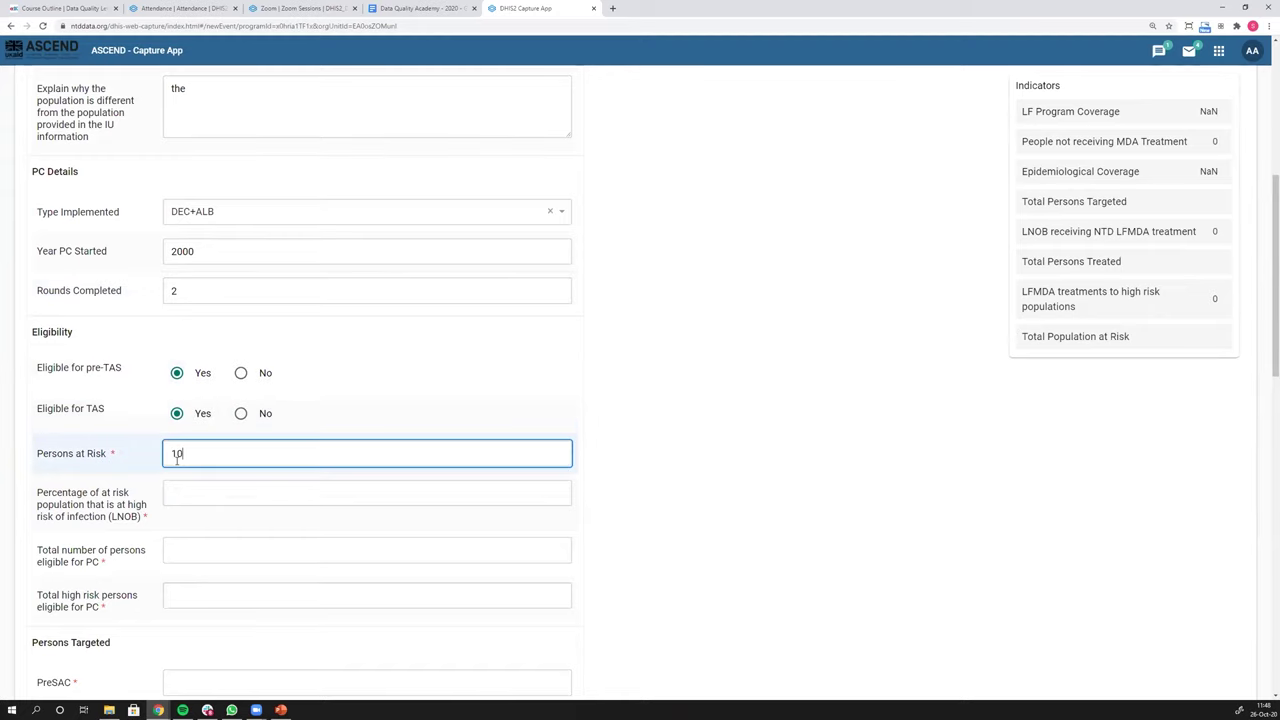
key(Tab)
text(10)
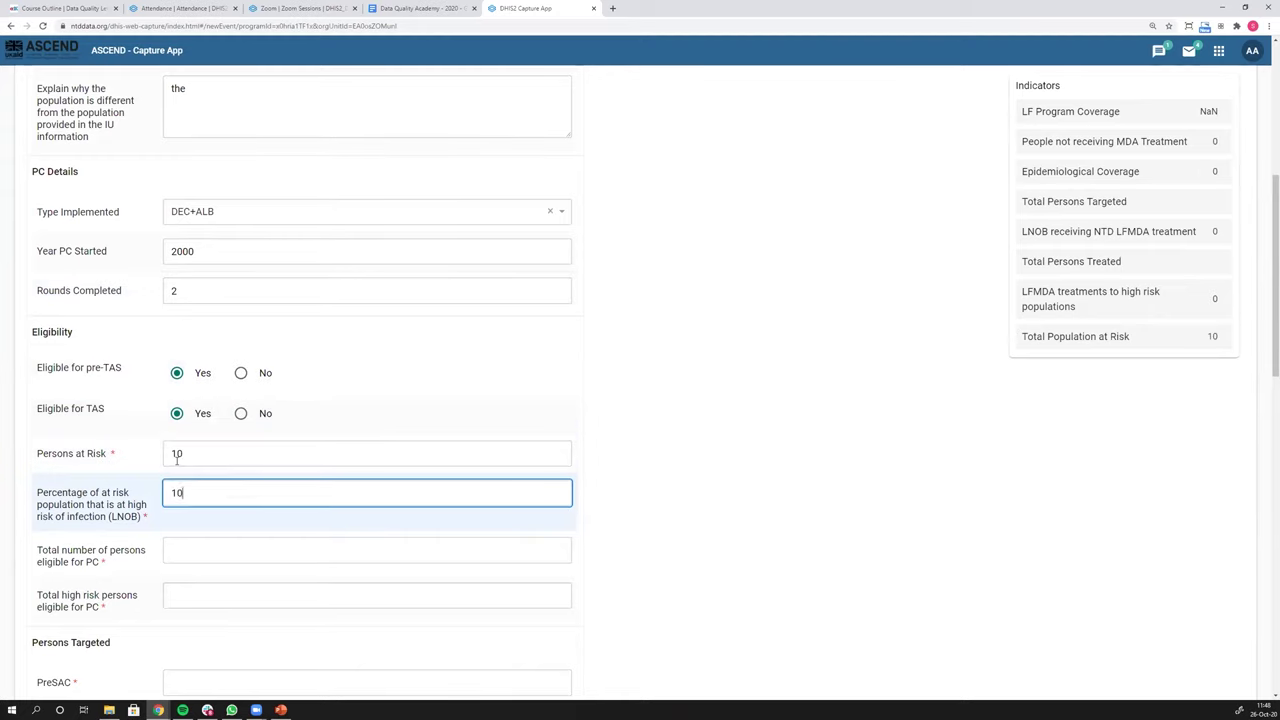
key(Tab)
text(10)
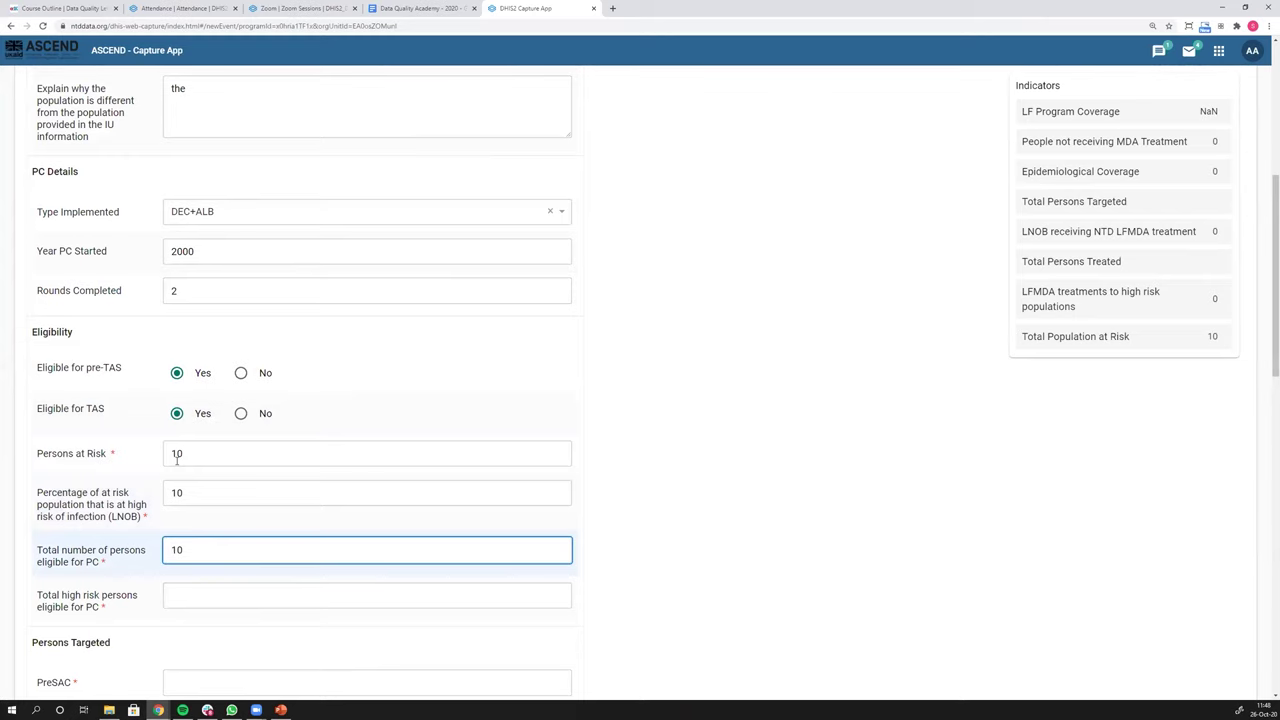
key(Tab)
text(10)
key(Tab)
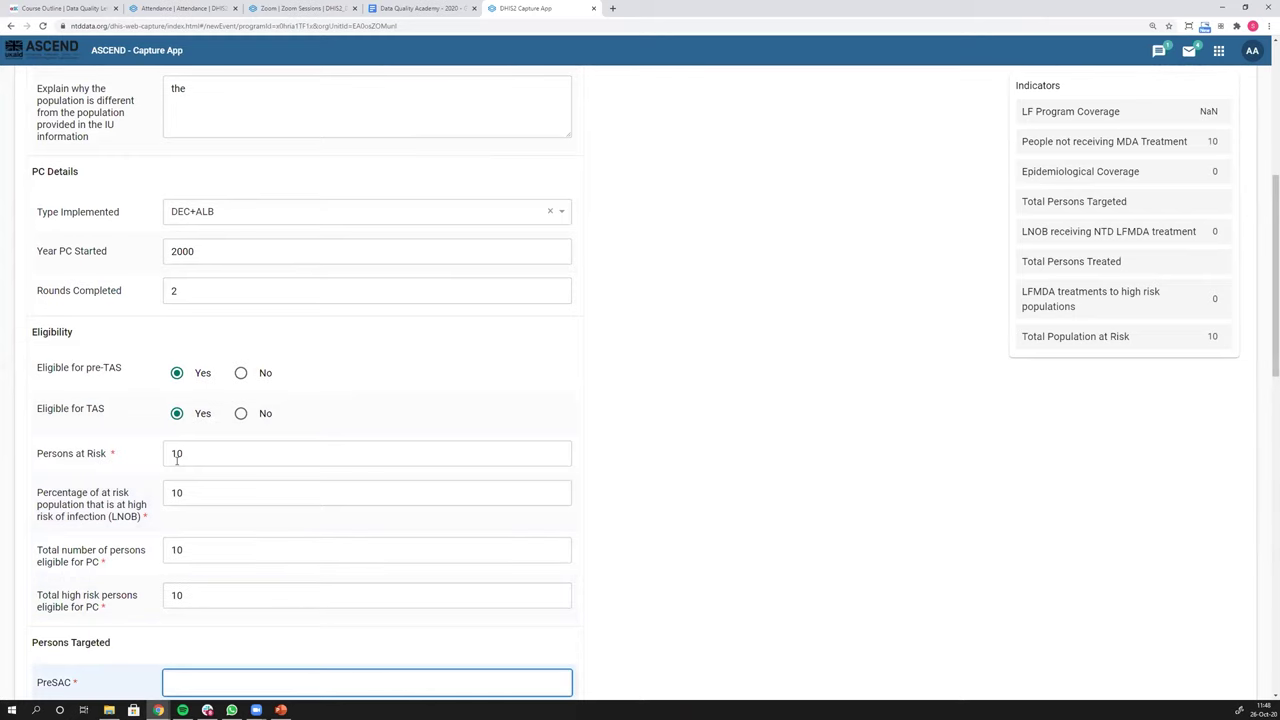
scroll(177, 450, down, 3)
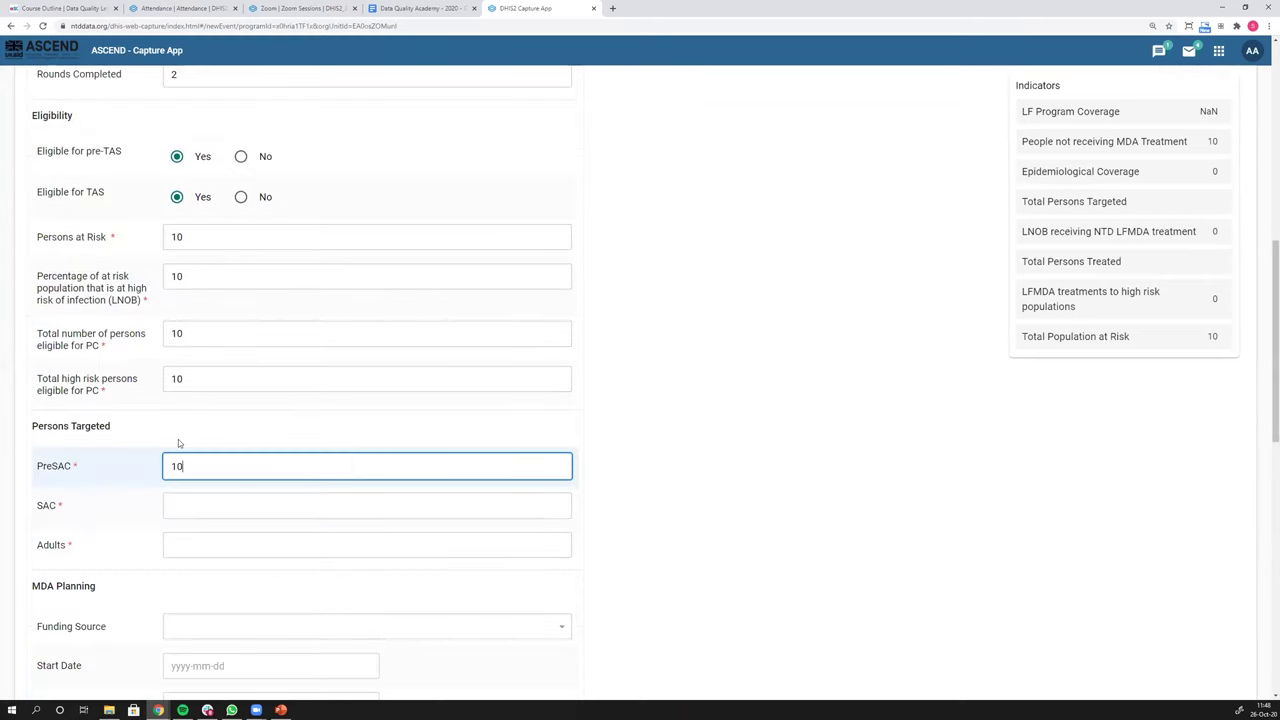
key(Tab)
text(10)
key(Tab)
text(10)
key(Tab)
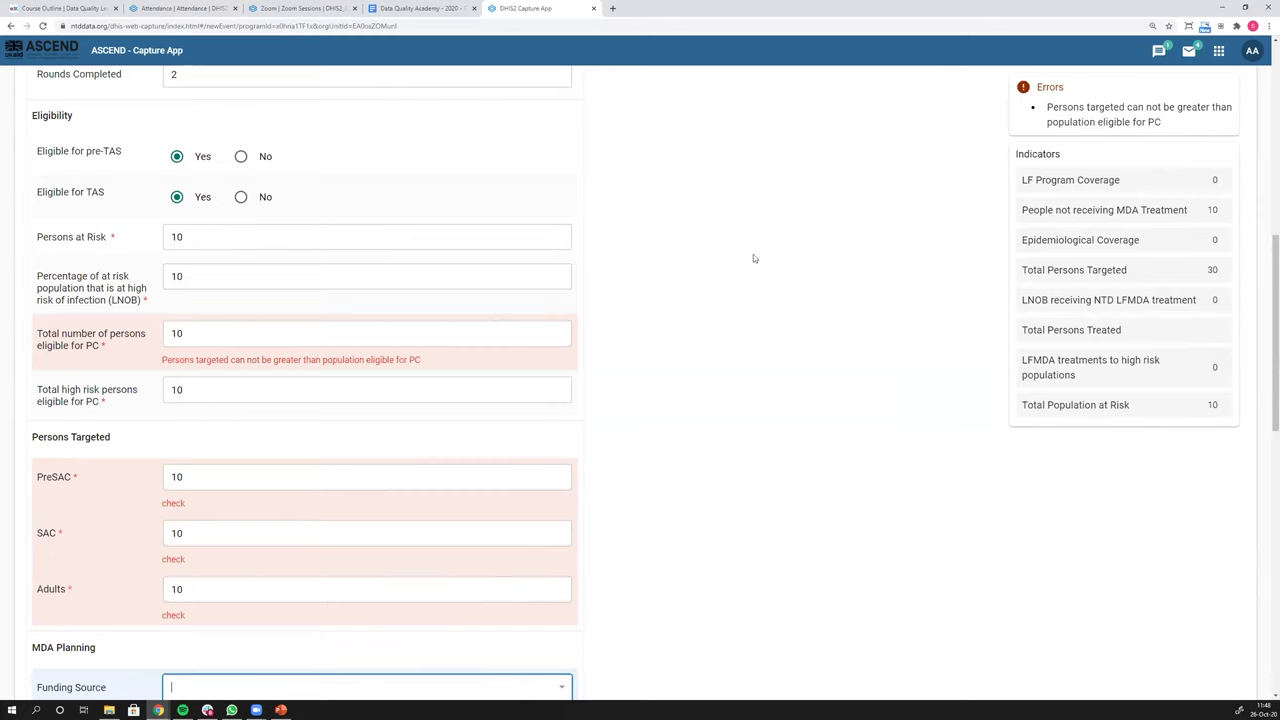
- Change the SAC and Adults targeted counts from 10 to 0, clearing the persons-targeted error
double_click(187, 333)
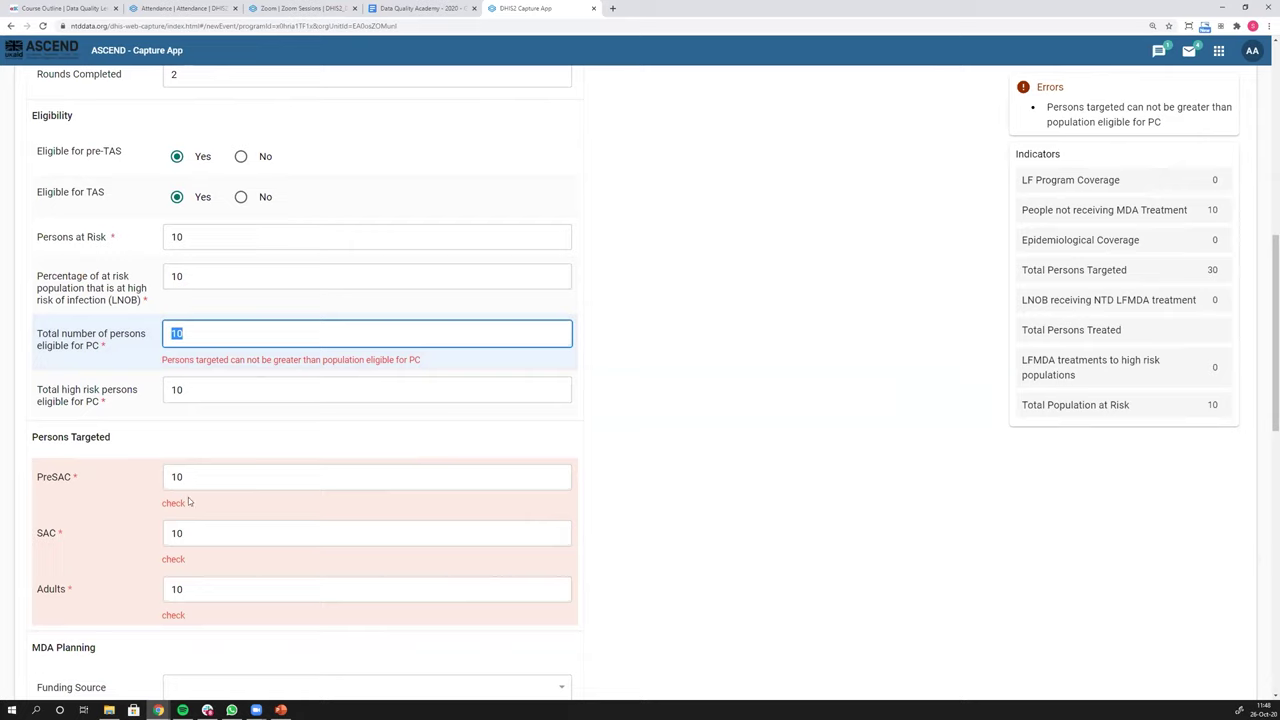
click(184, 537)
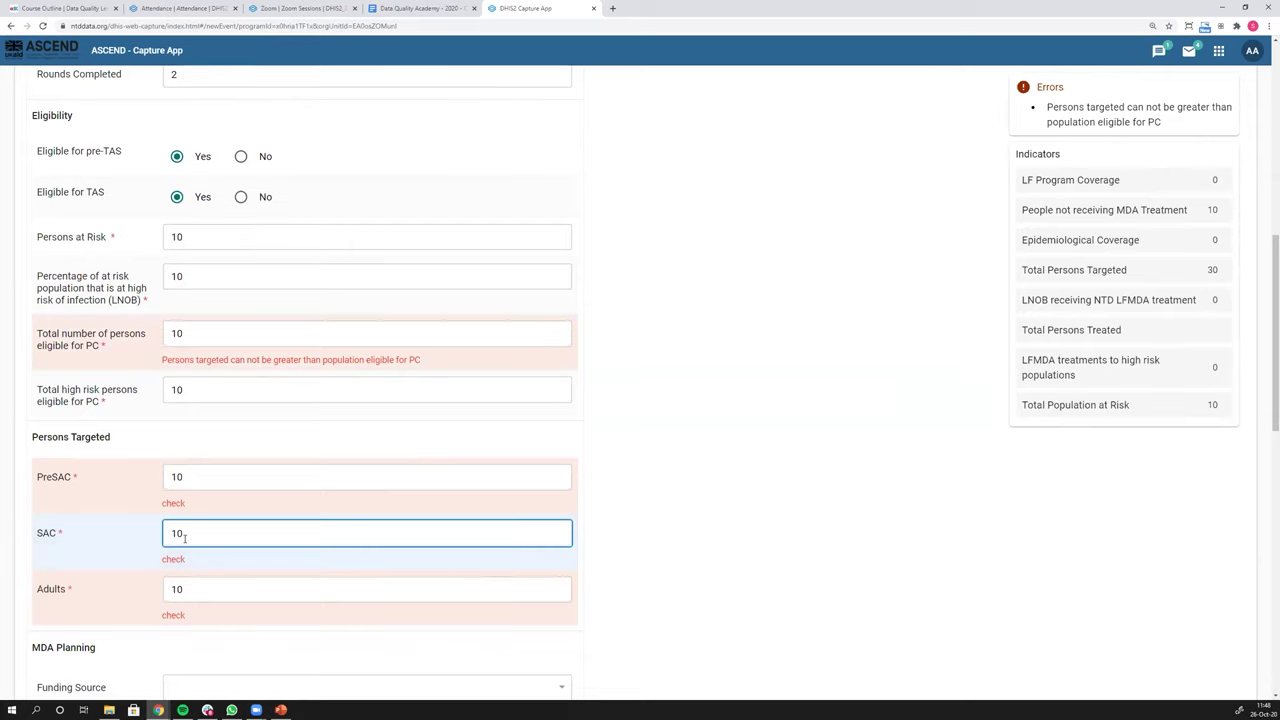
key(BackSpace)
key(BackSpace)
text(0)
key(Tab)
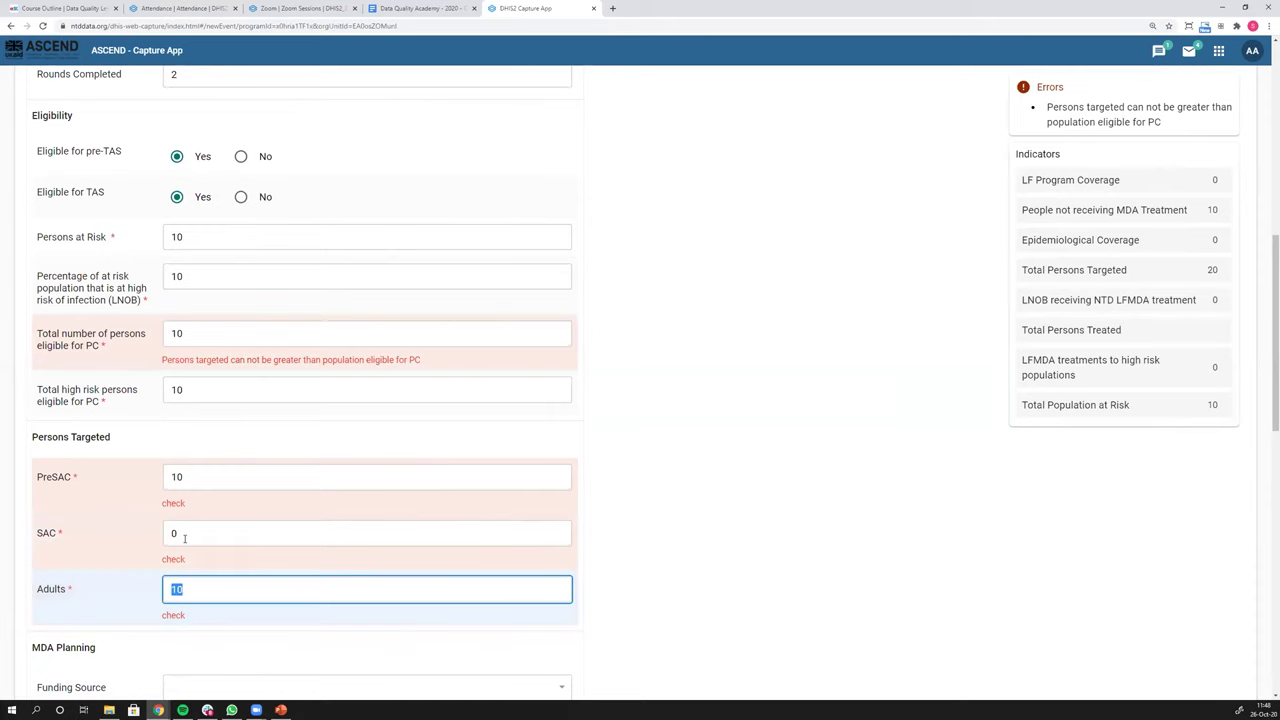
text(0)
key(Tab)
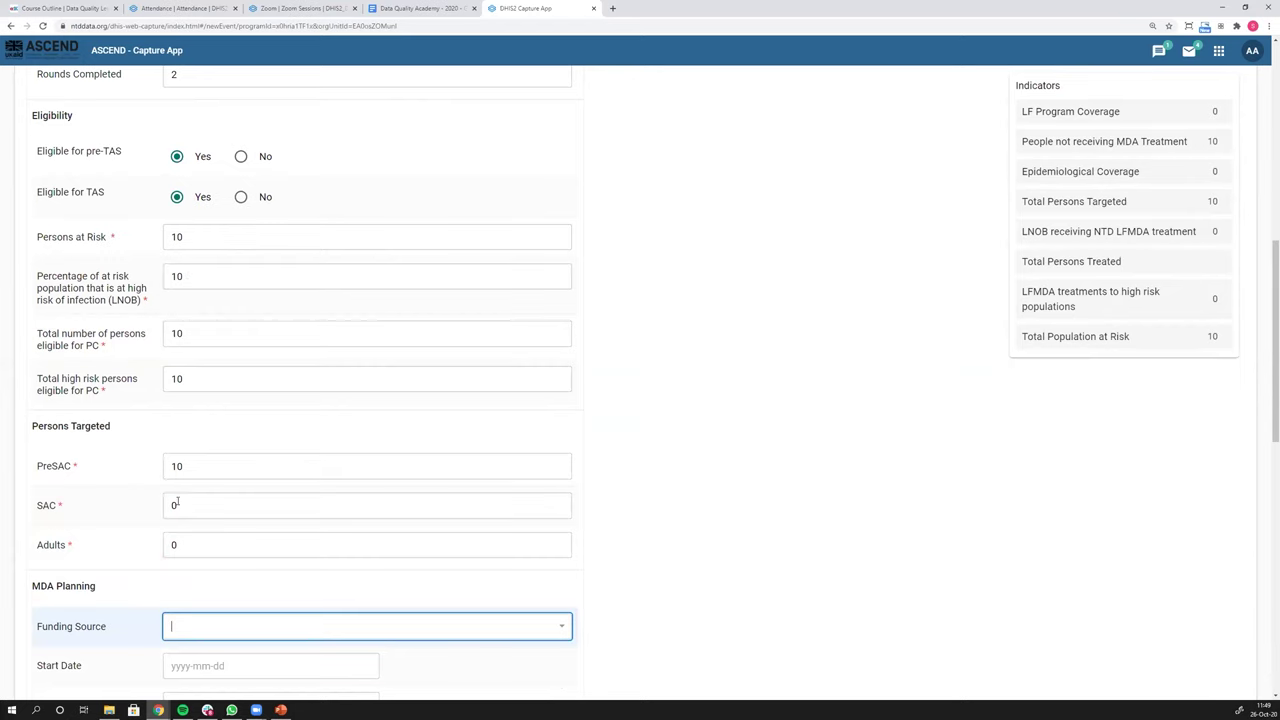
scroll(183, 556, down, 2)
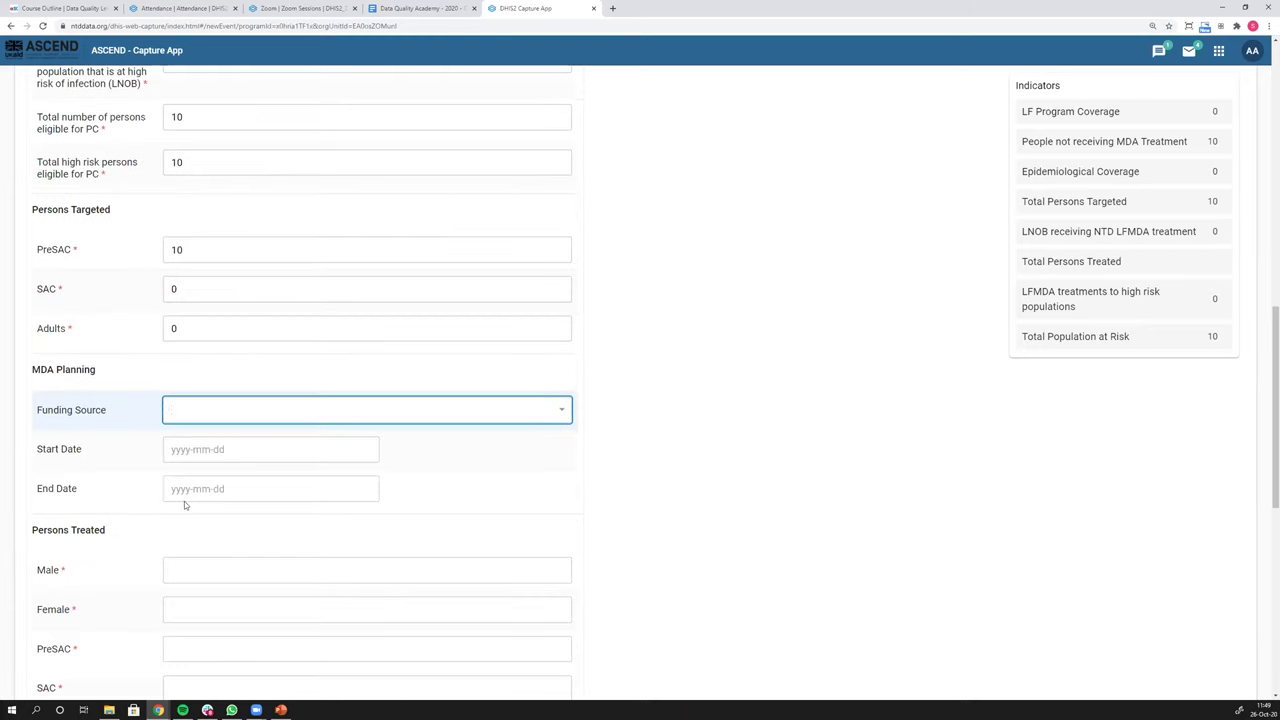
click(186, 573)
text(10)
key(Tab)
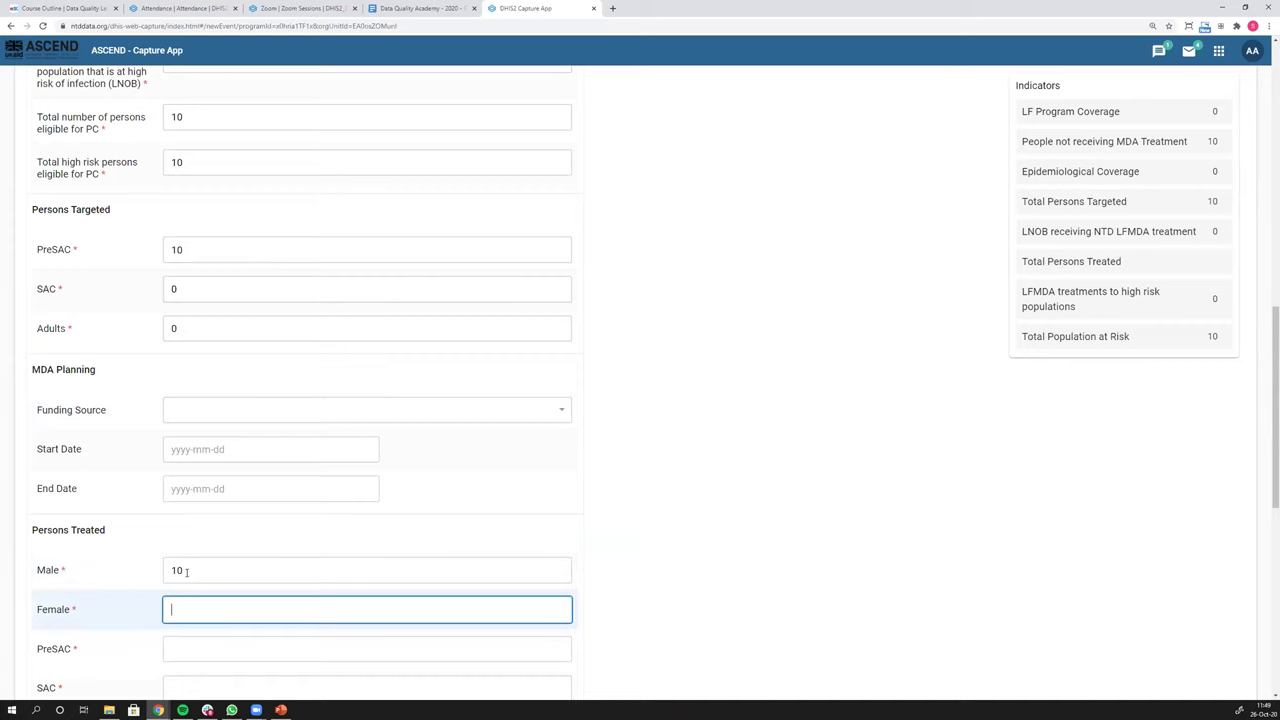
text(10)
key(Tab)
scroll(186, 573, down, 3)
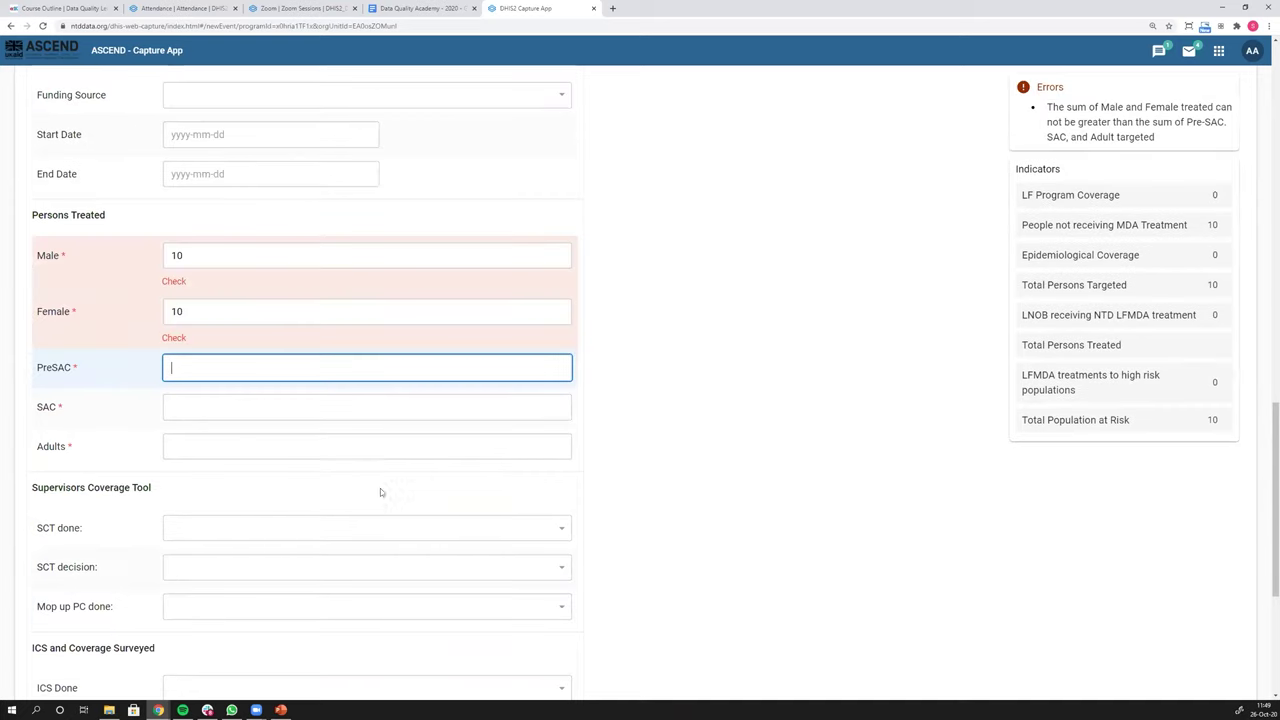
scroll(380, 490, up, 2)
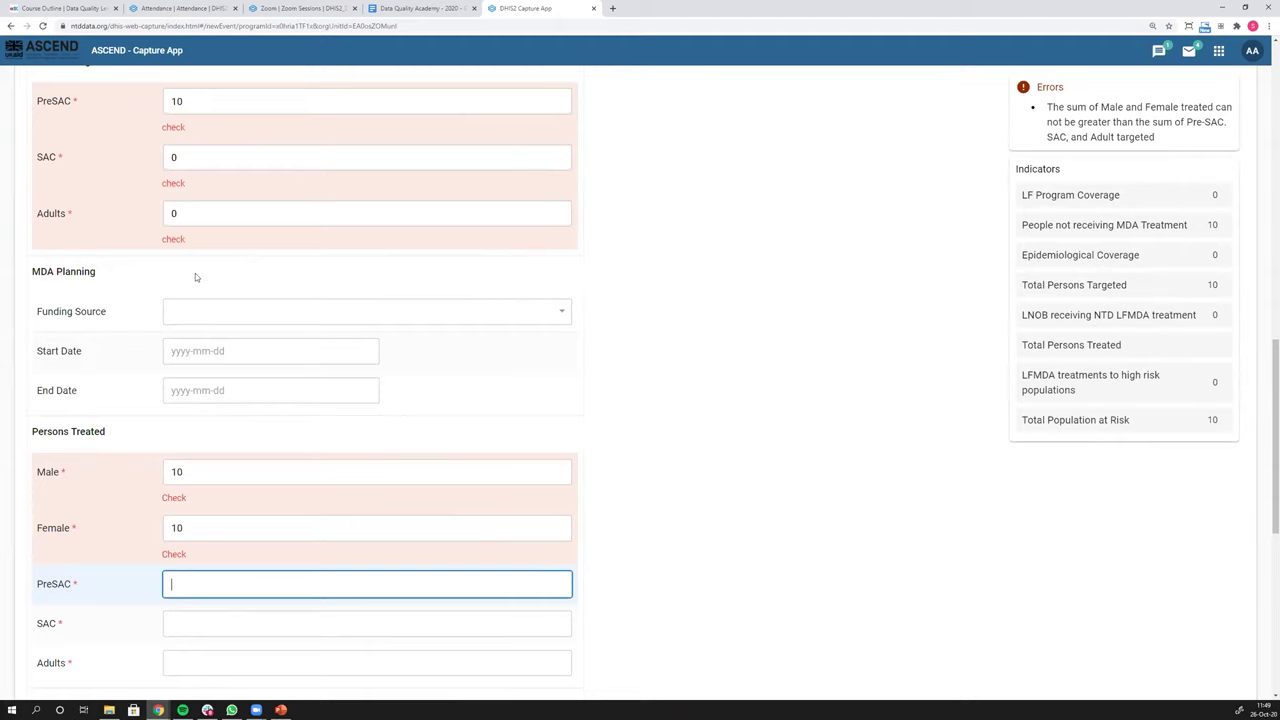
- Enter persons treated: Female 0, PreSAC 10, SAC 10, Adults 0
click(200, 516)
key(BackSpace)
key(BackSpace)
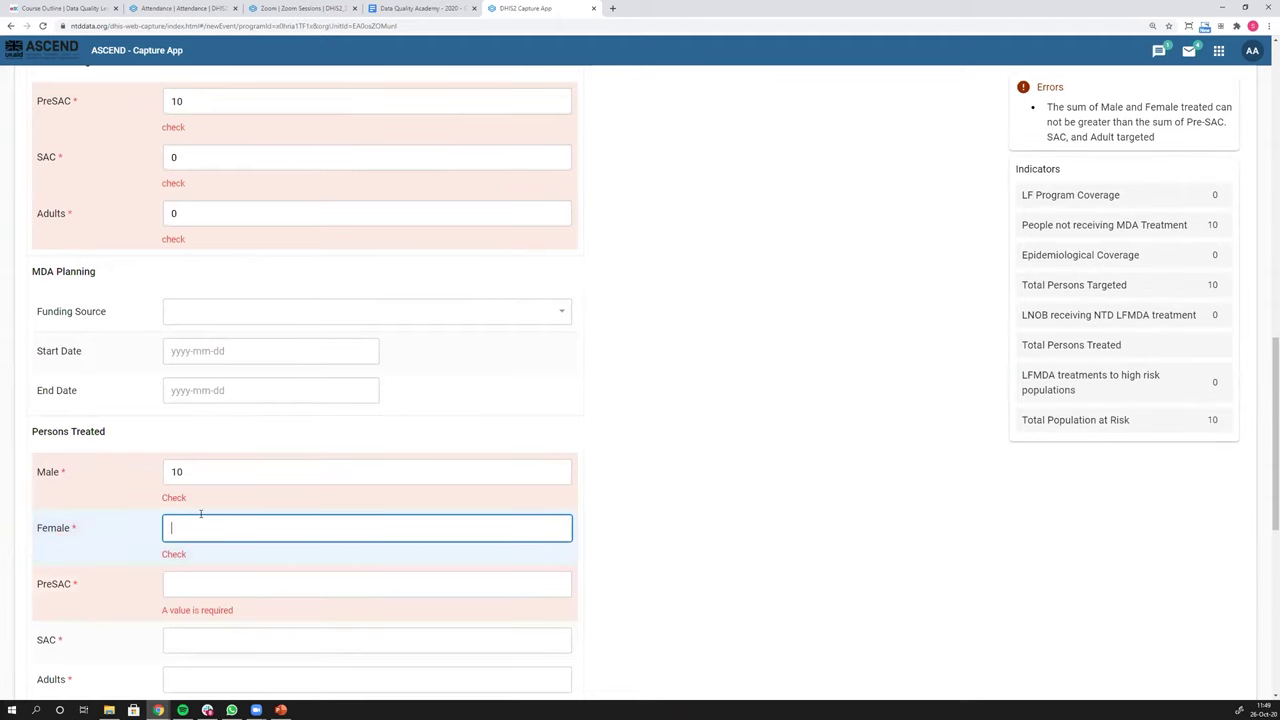
text(0)
key(Tab)
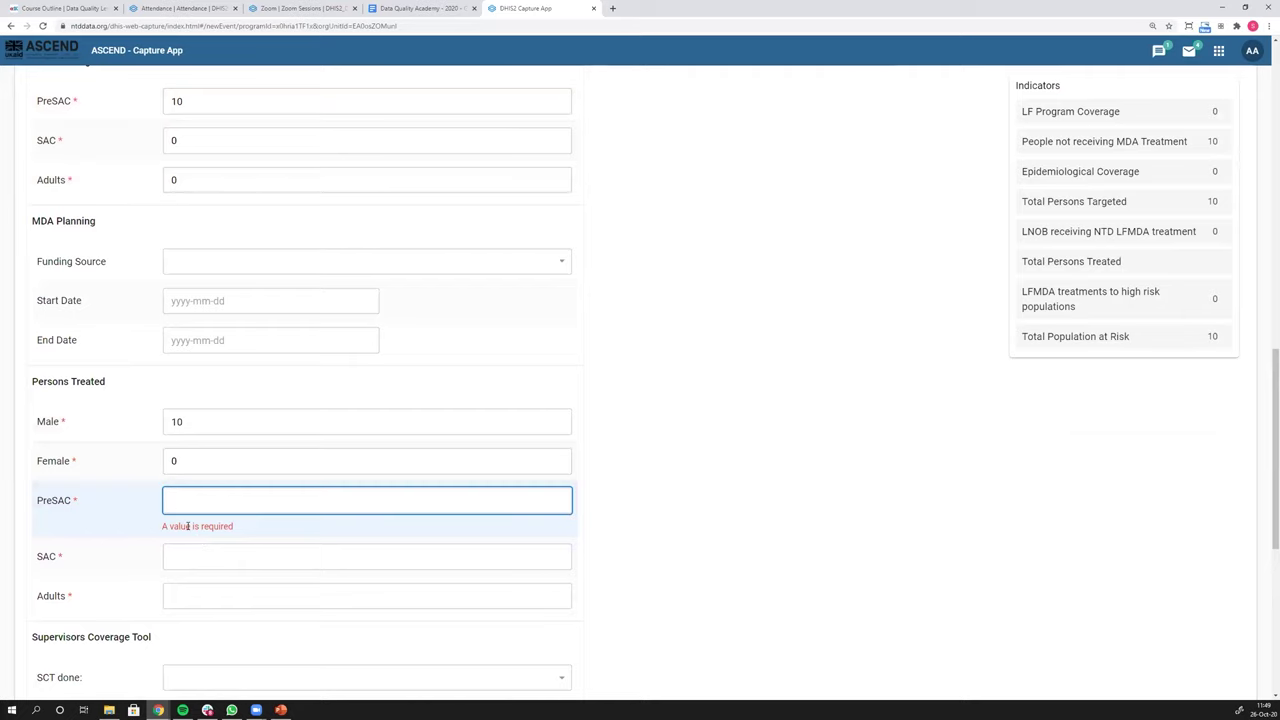
text(10)
key(Tab)
text(10)
key(Tab)
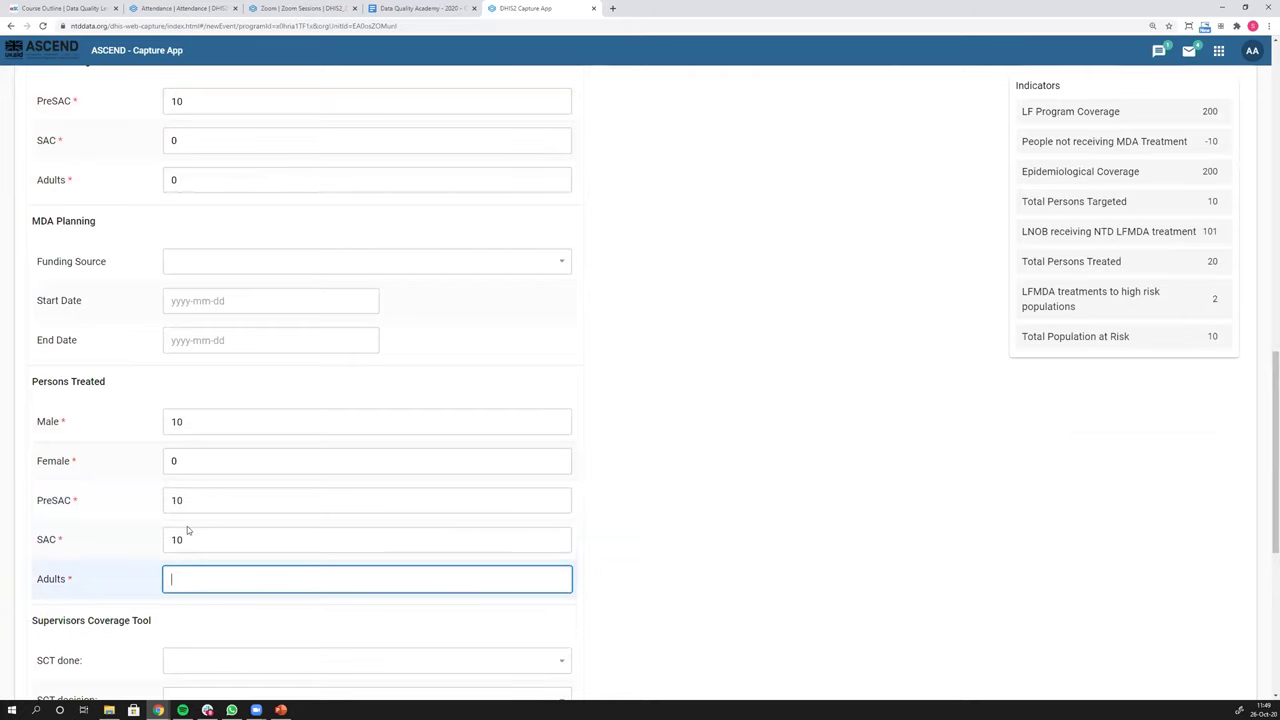
text(0)
key(Tab)
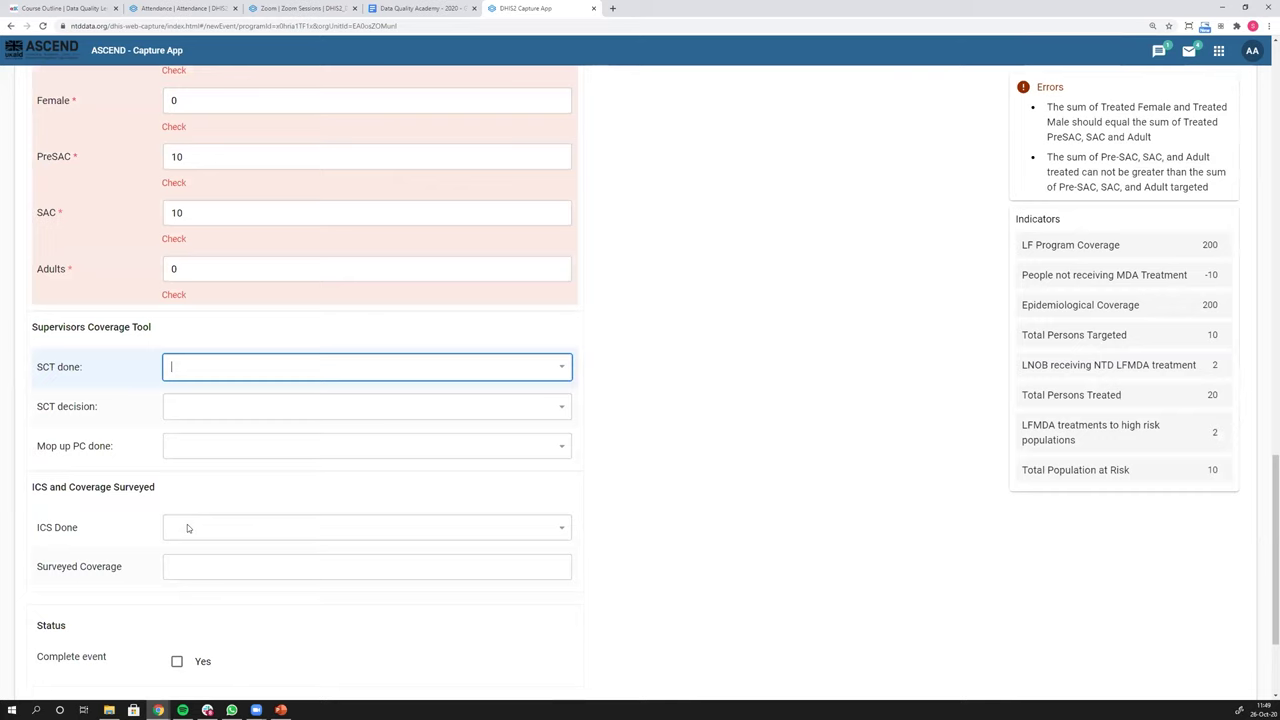
scroll(190, 530, up, 4)
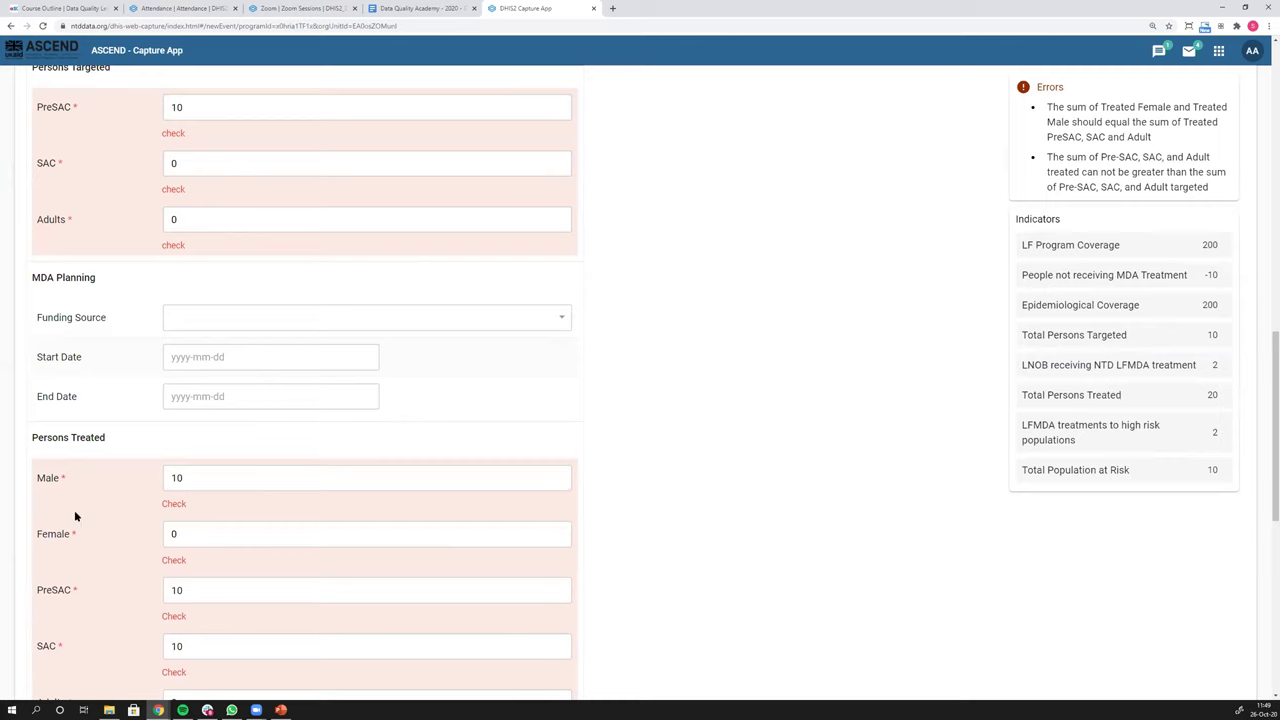
key(Tab)
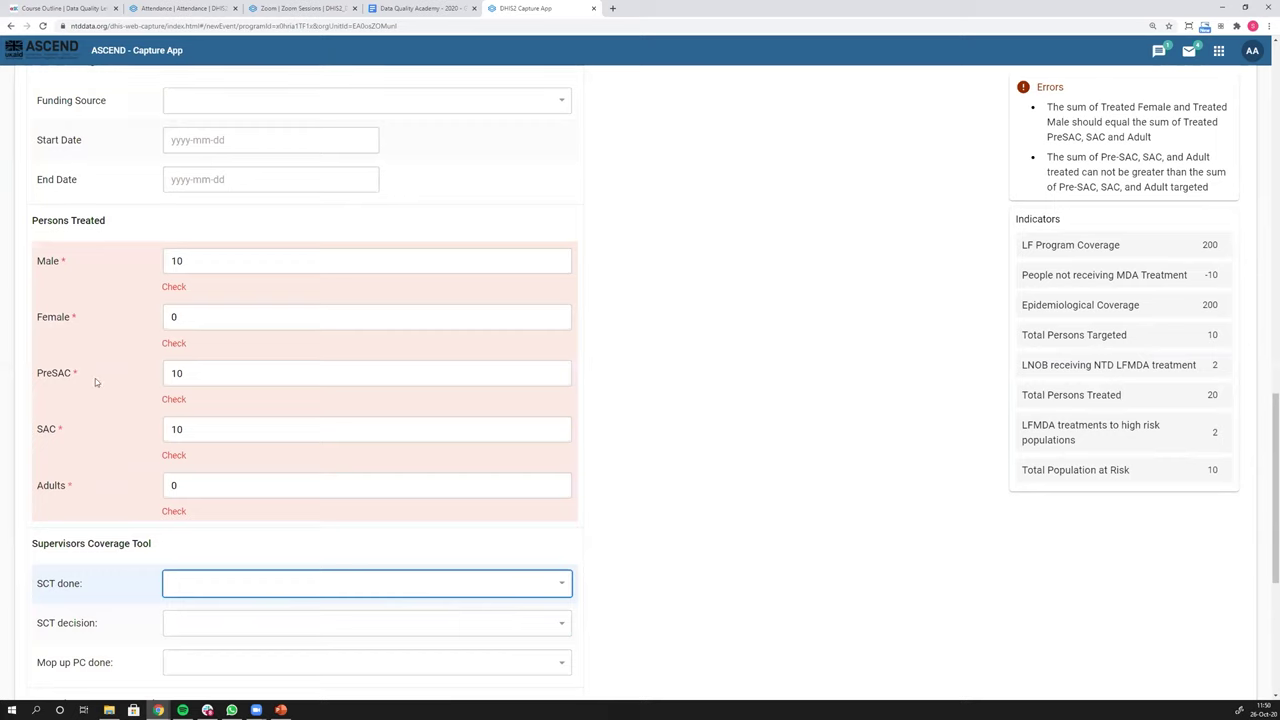
- Correct the SAC treated count from 10 to 0 so the errors clear
scroll(98, 343, up, 4)
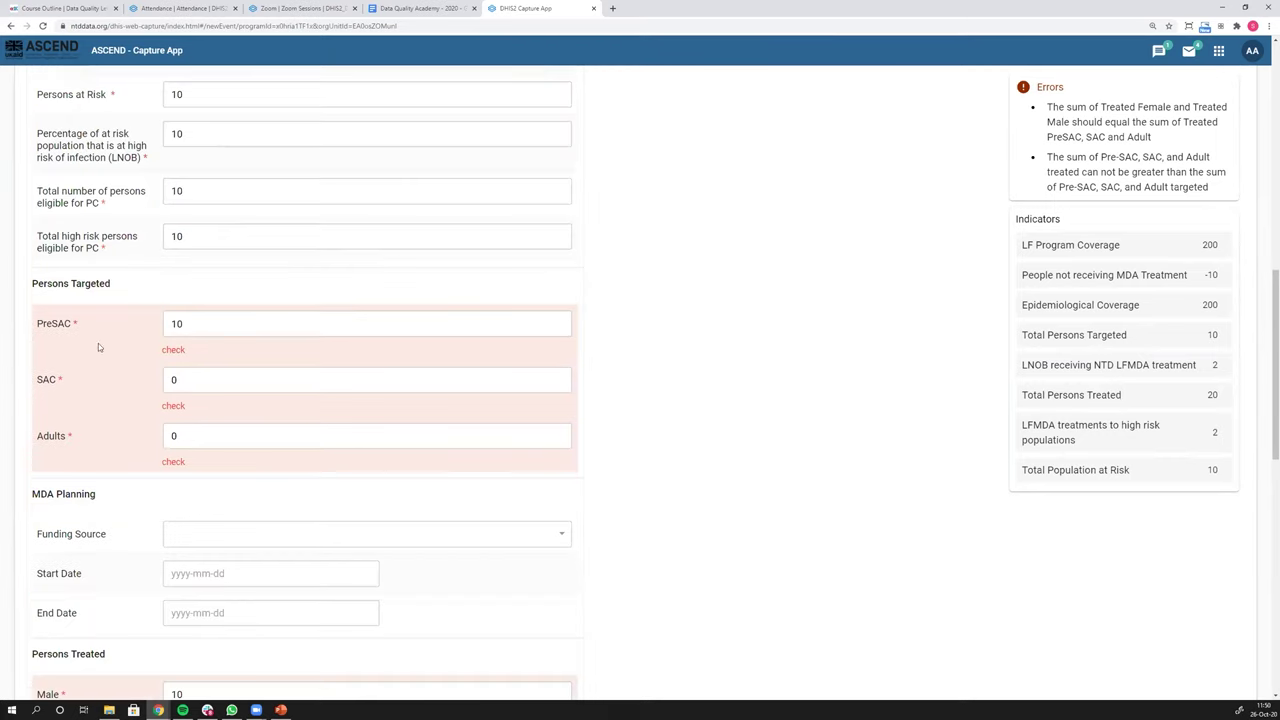
scroll(115, 433, down, 4)
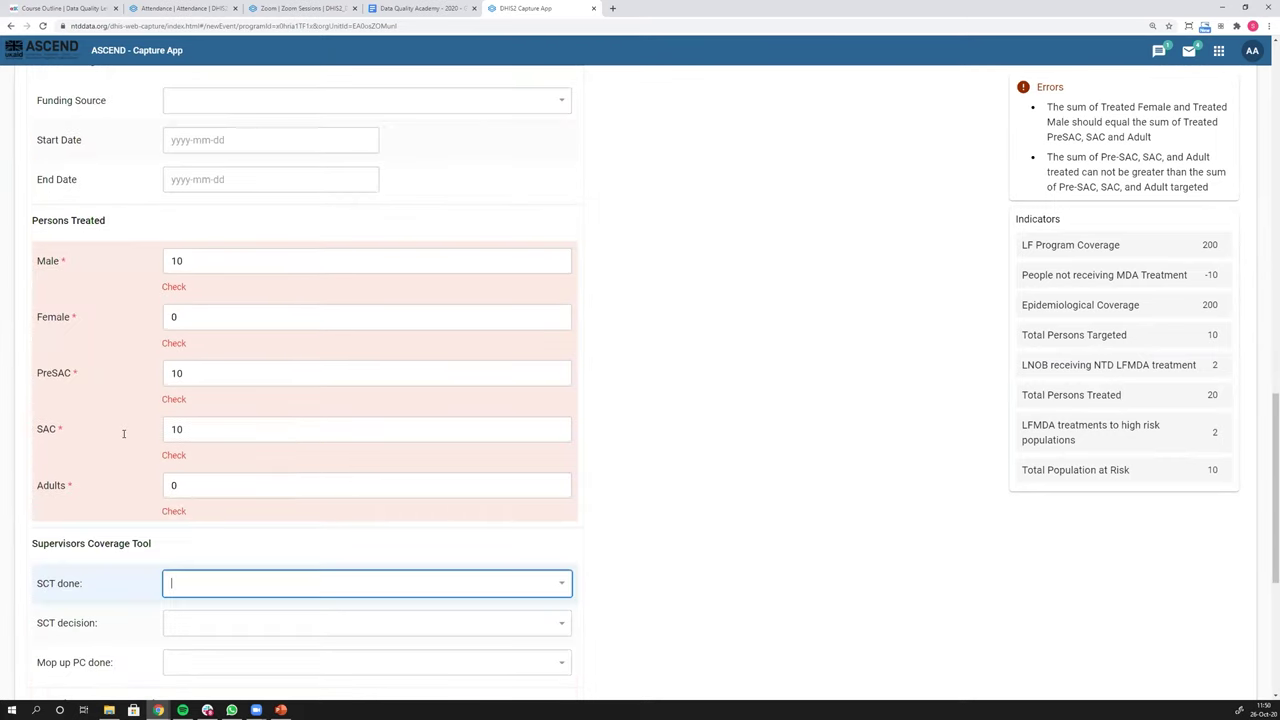
click(194, 429)
key(BackSpace)
key(BackSpace)
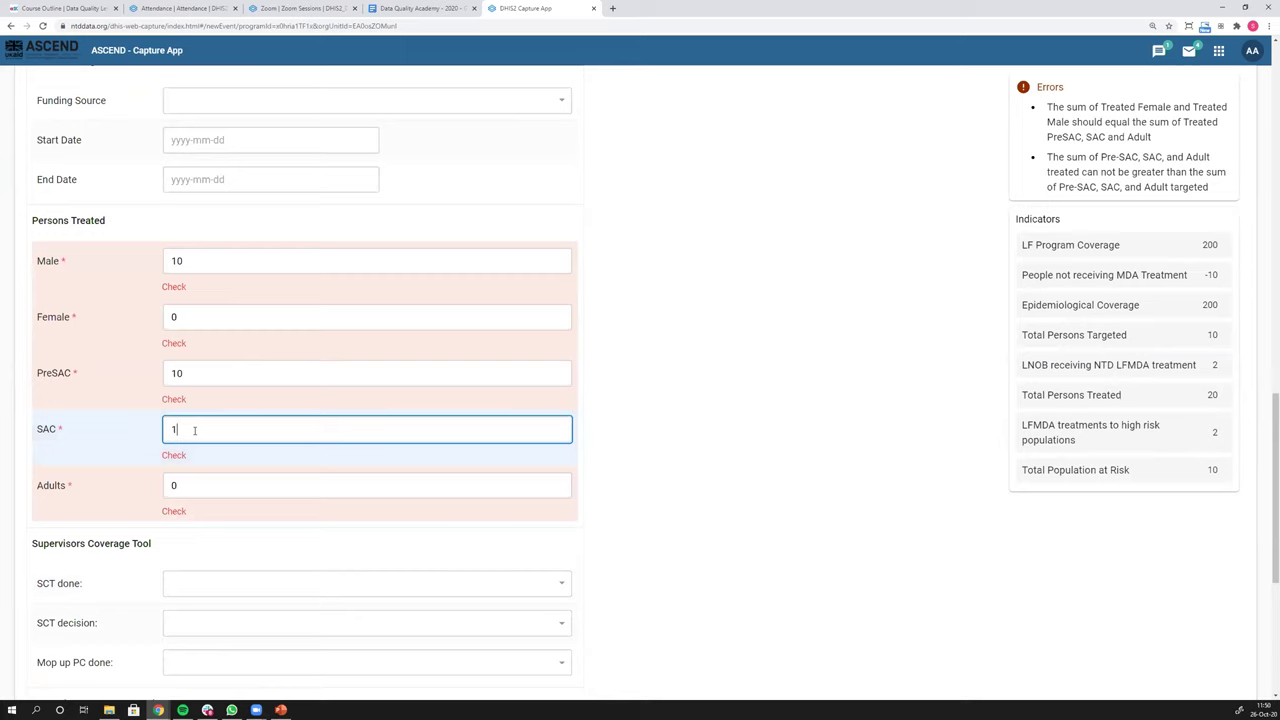
text(0)
key(Tab)
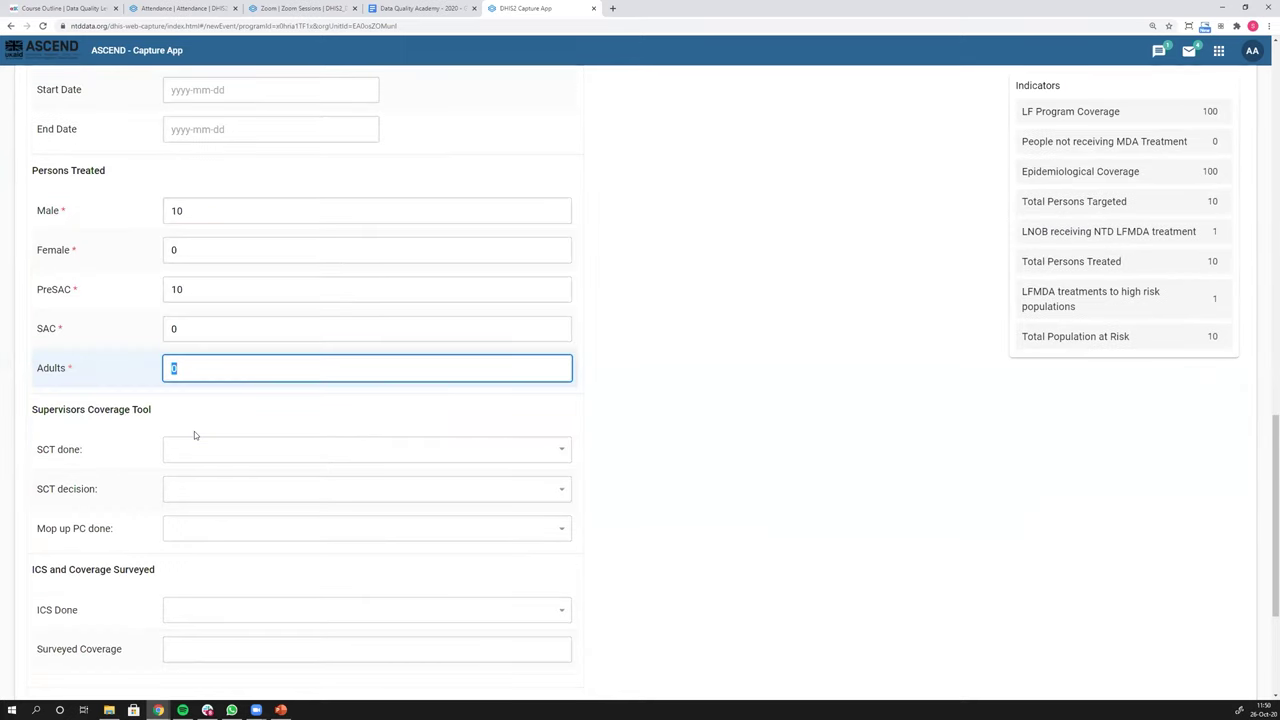
scroll(187, 396, up, 2)
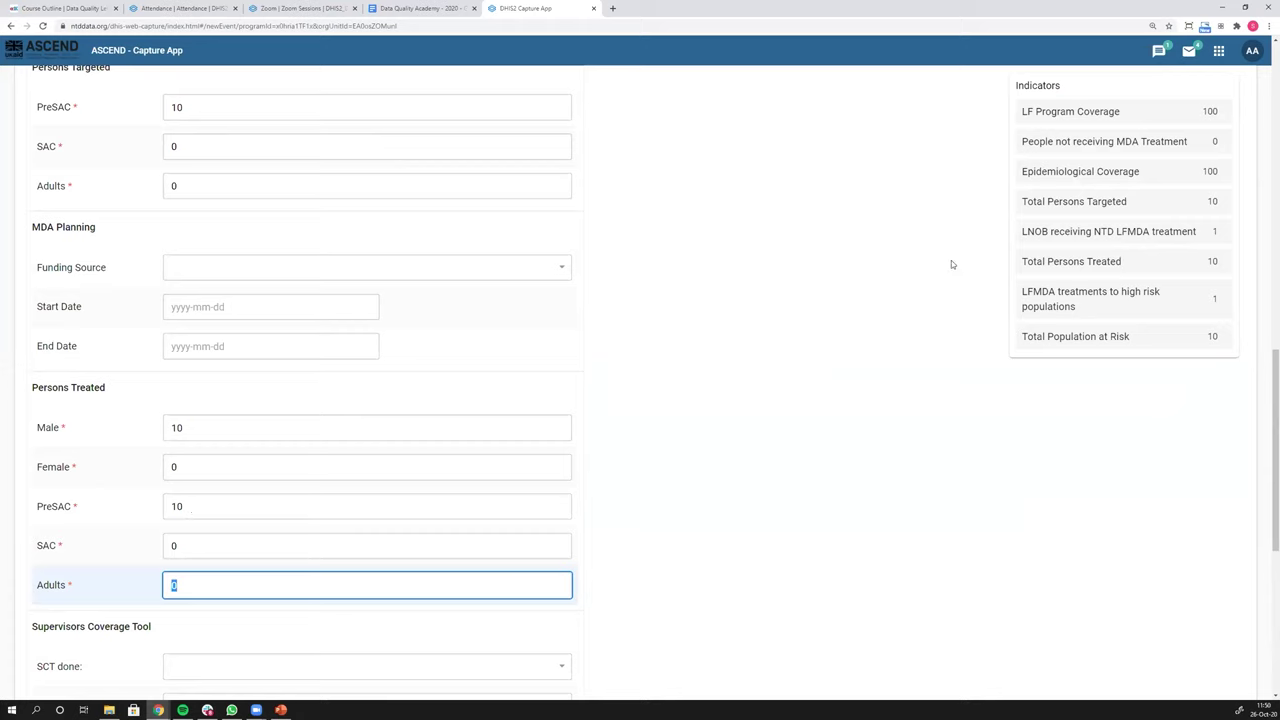
scroll(282, 432, up, 2)
scroll(250, 415, down, 6)
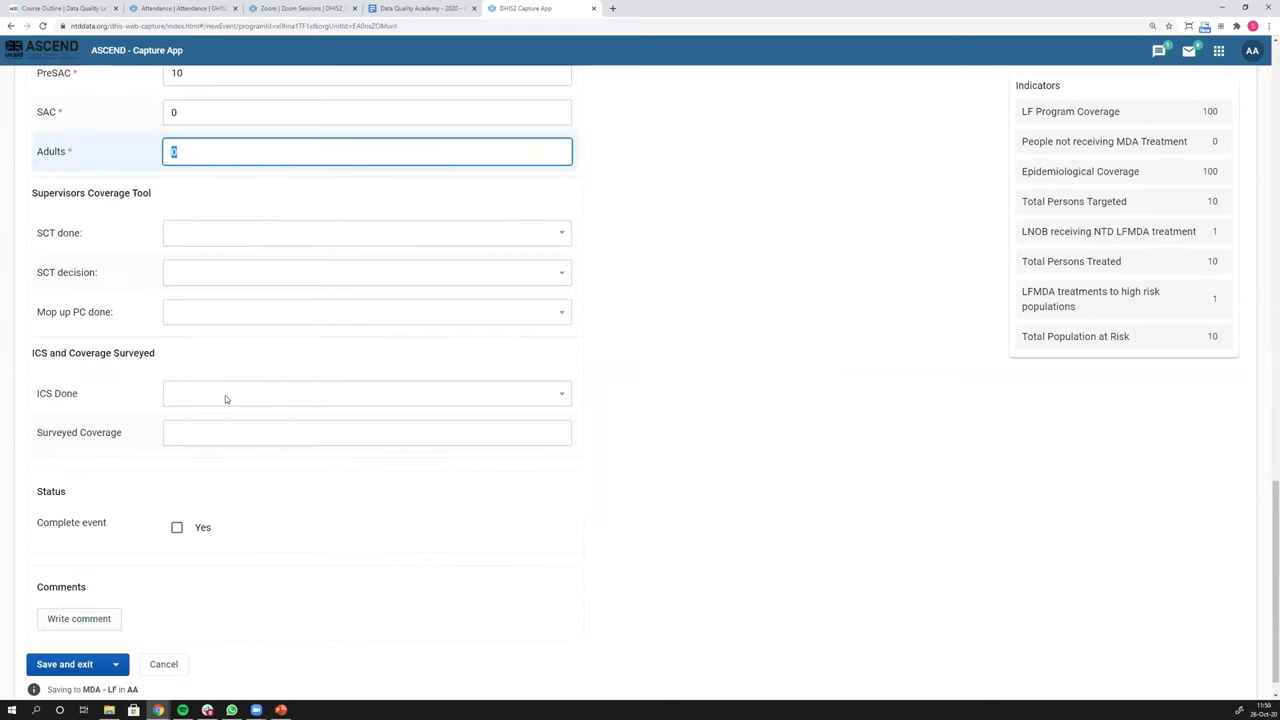
scroll(229, 402, up, 12)
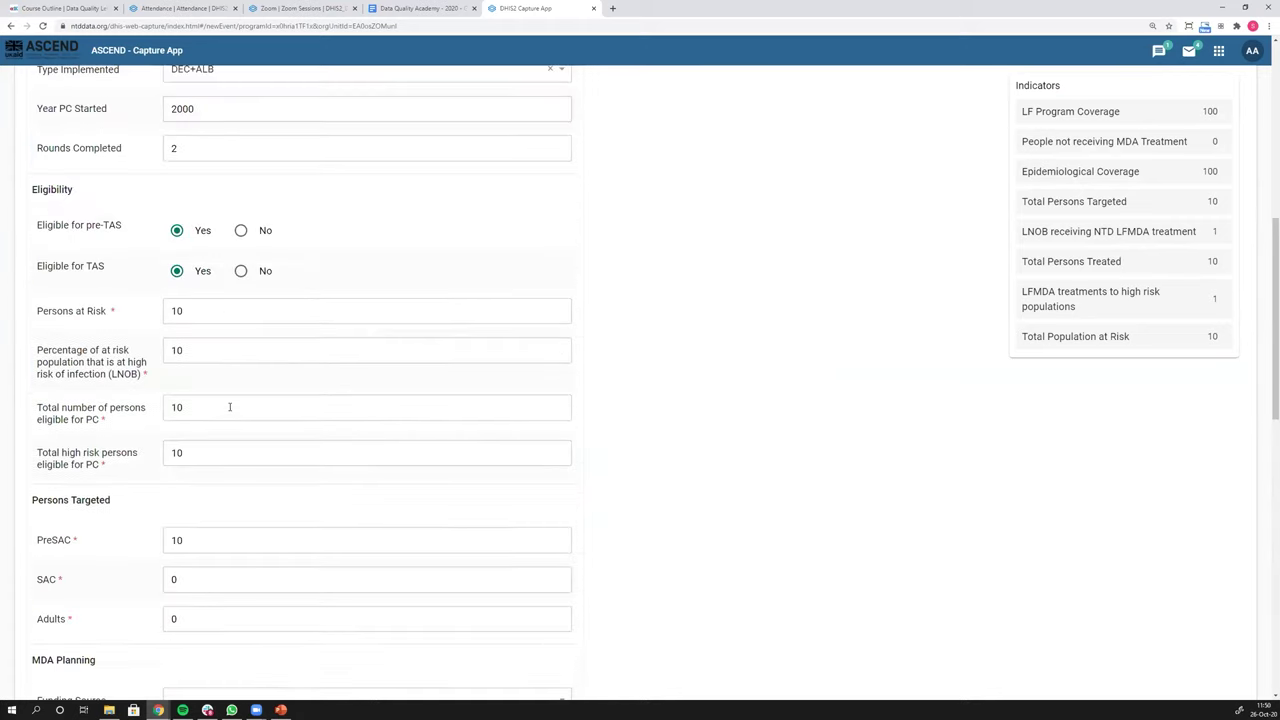
scroll(229, 407, up, 1)
scroll(229, 407, down, 8)
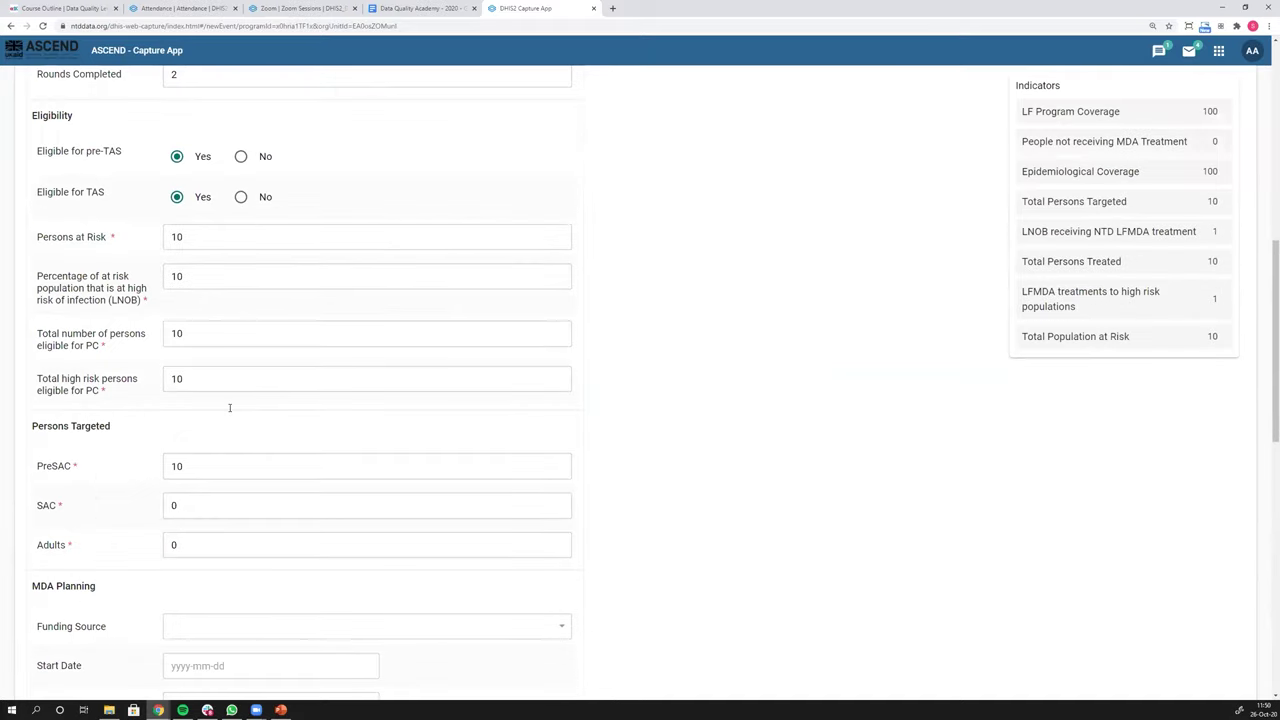
key(Tab)
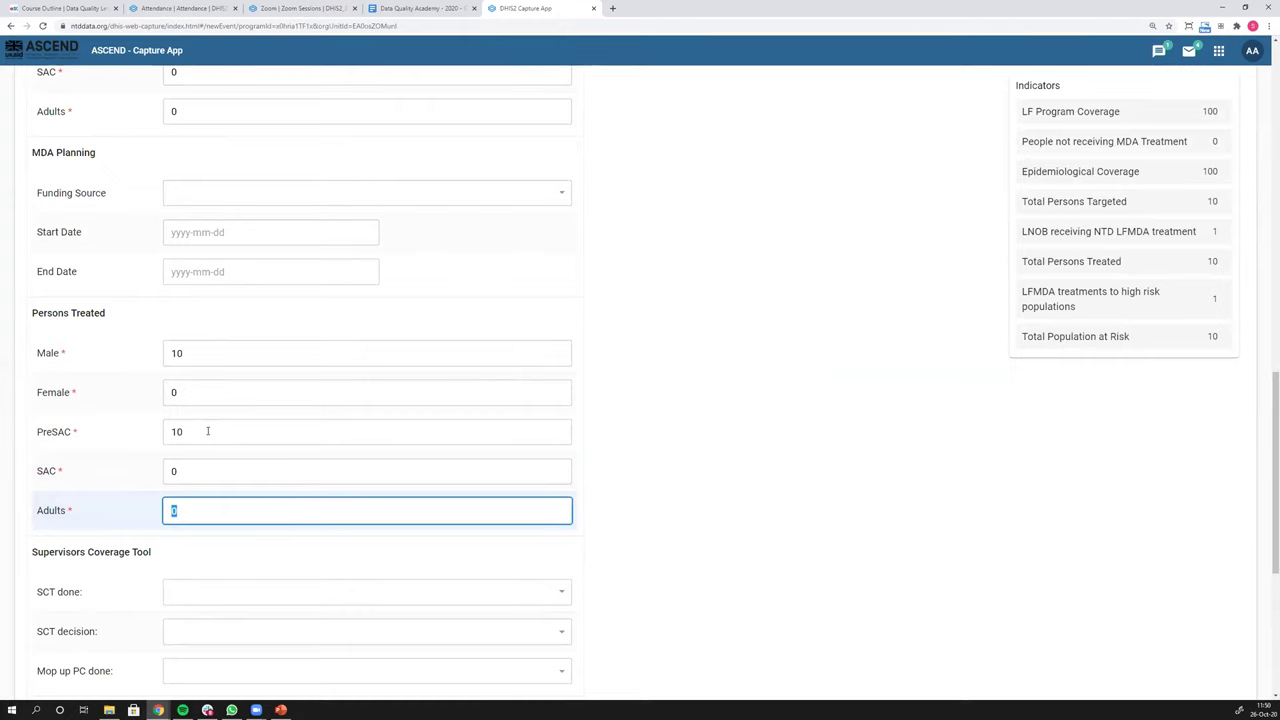
scroll(208, 431, up, 15)
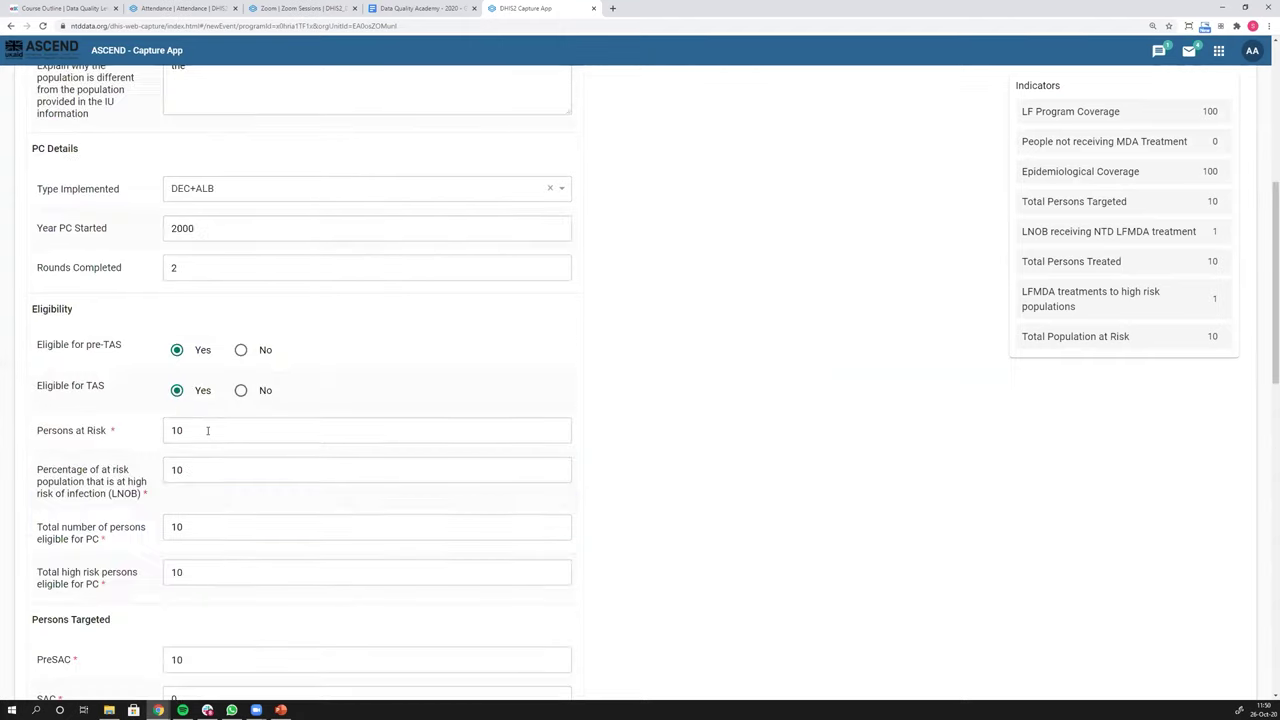
scroll(209, 430, down, 4)
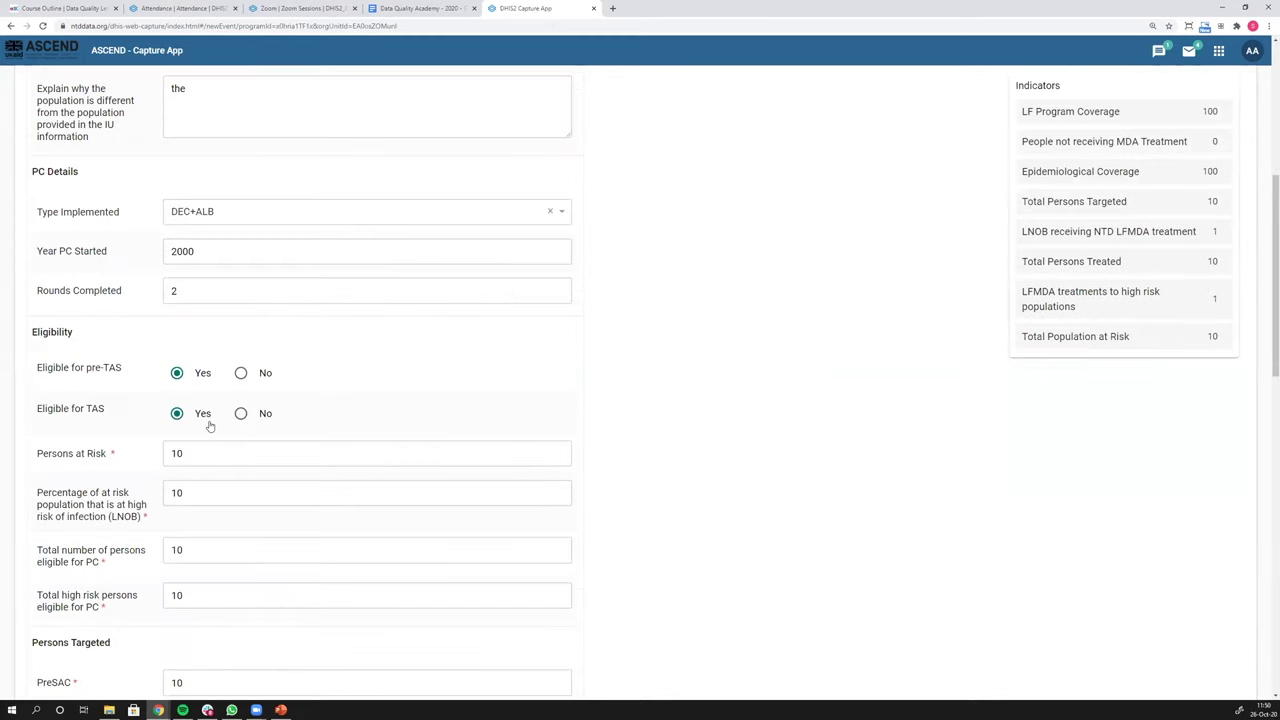
scroll(209, 425, down, 2)
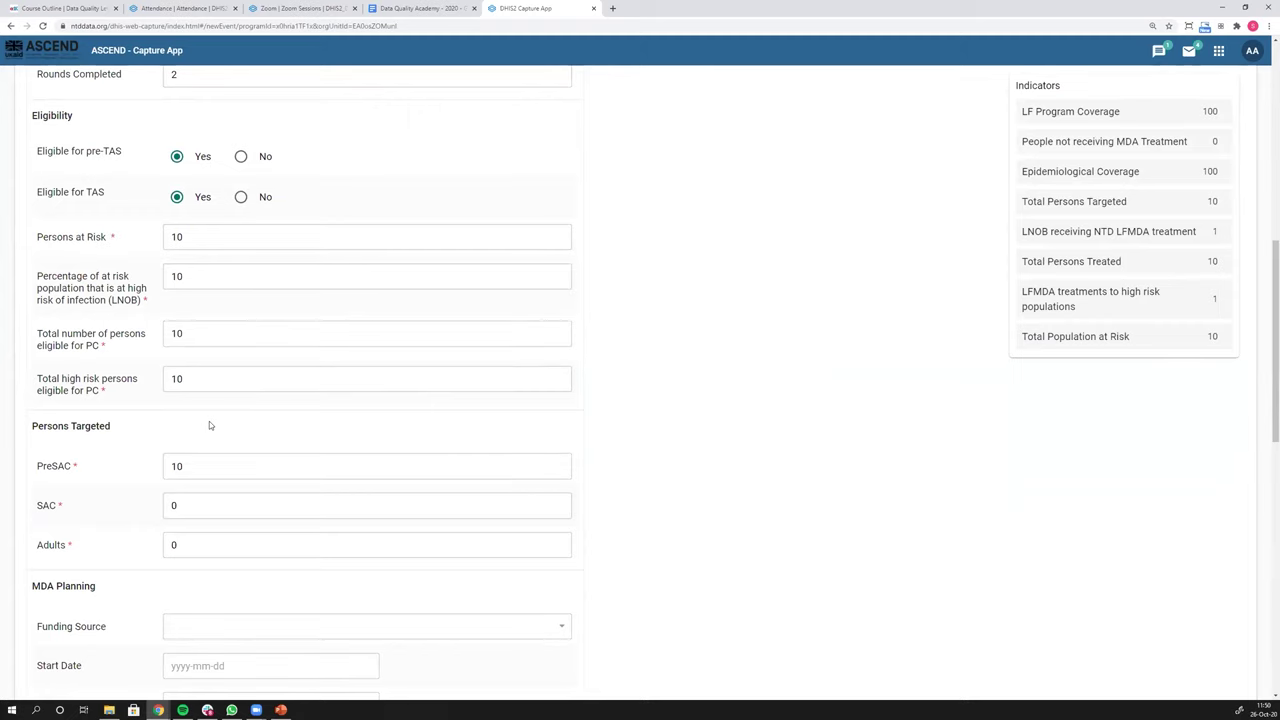
- Toggle the population-difference checkbox on and off, leaving it unticked and the explanation hidden
scroll(208, 403, up, 6)
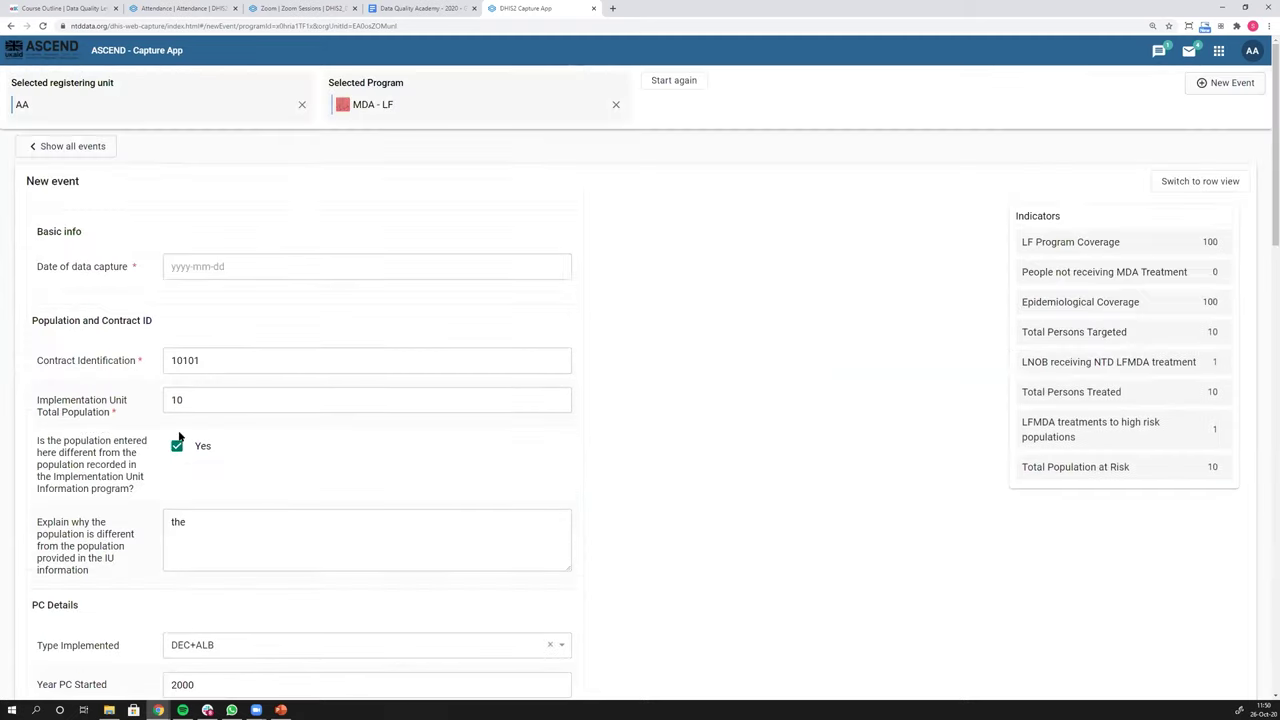
click(177, 447)
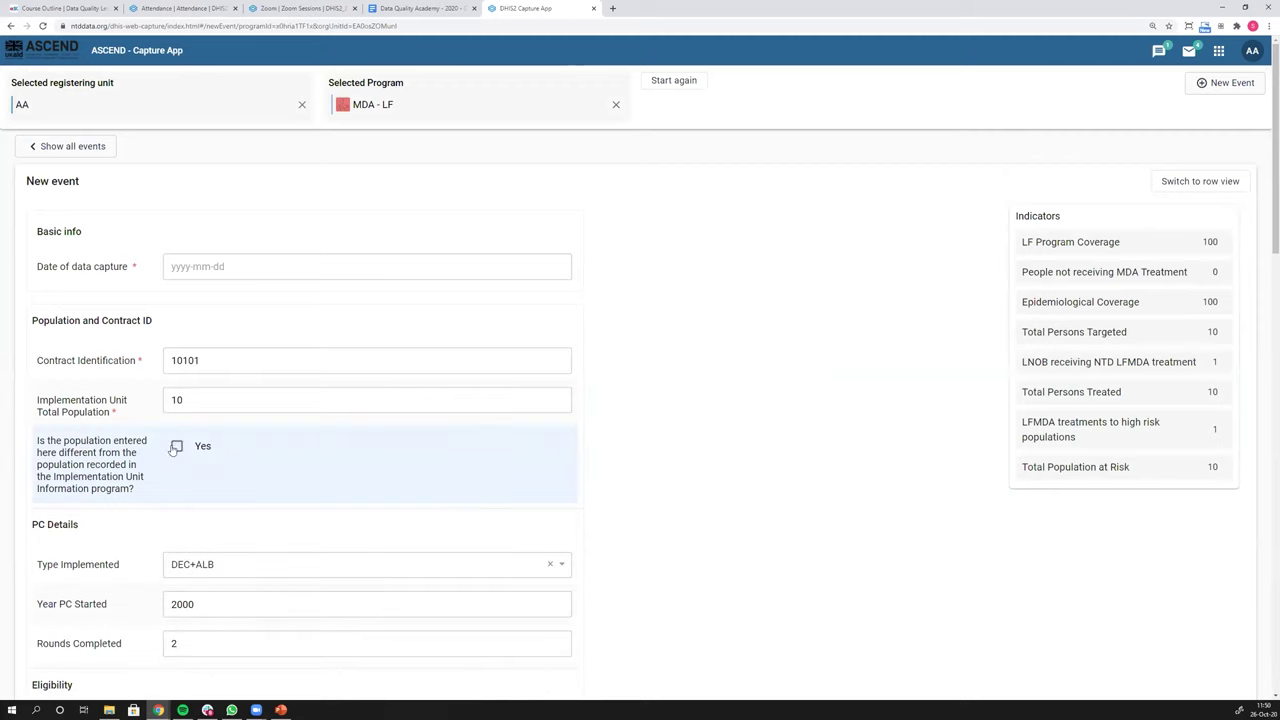
click(176, 448)
click(193, 525)
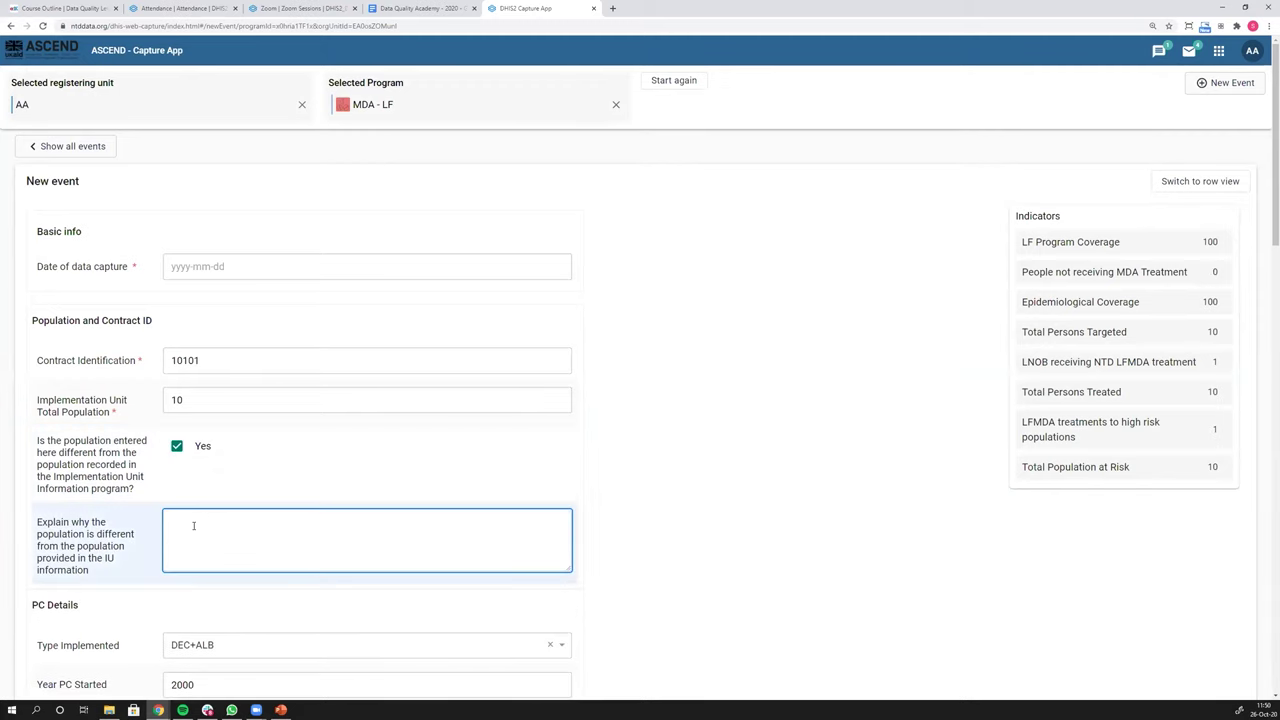
click(177, 451)
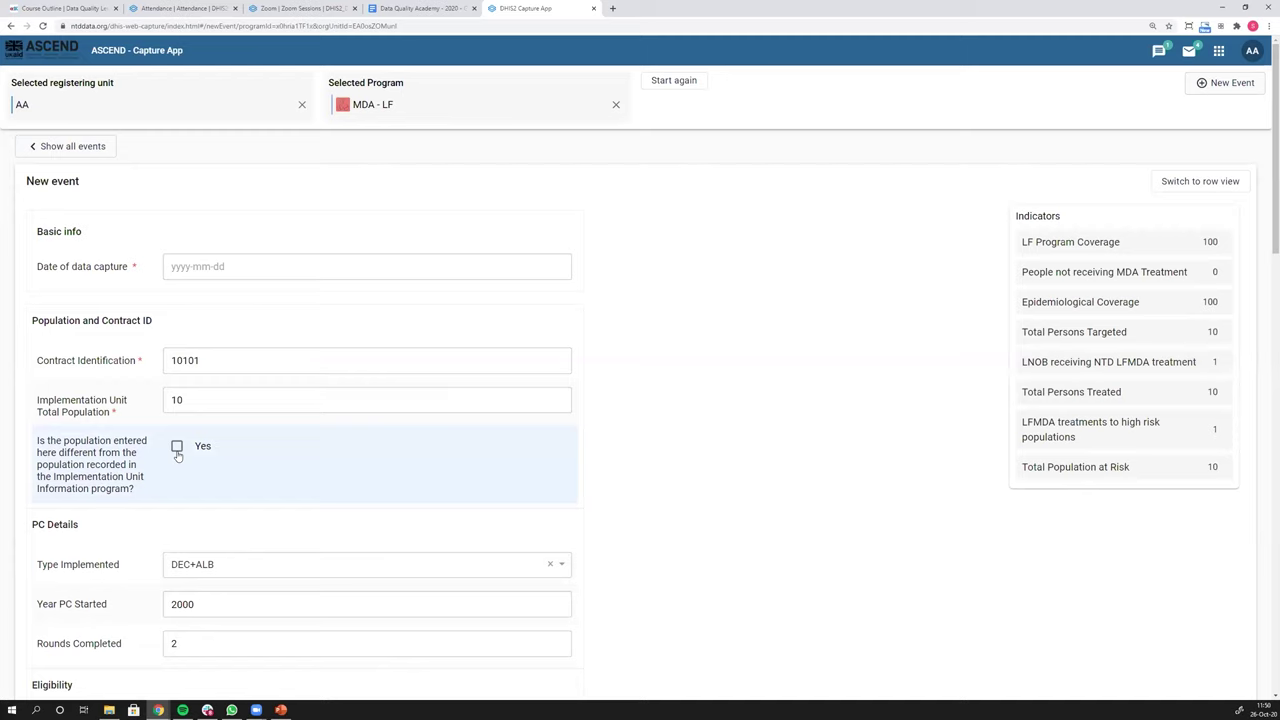